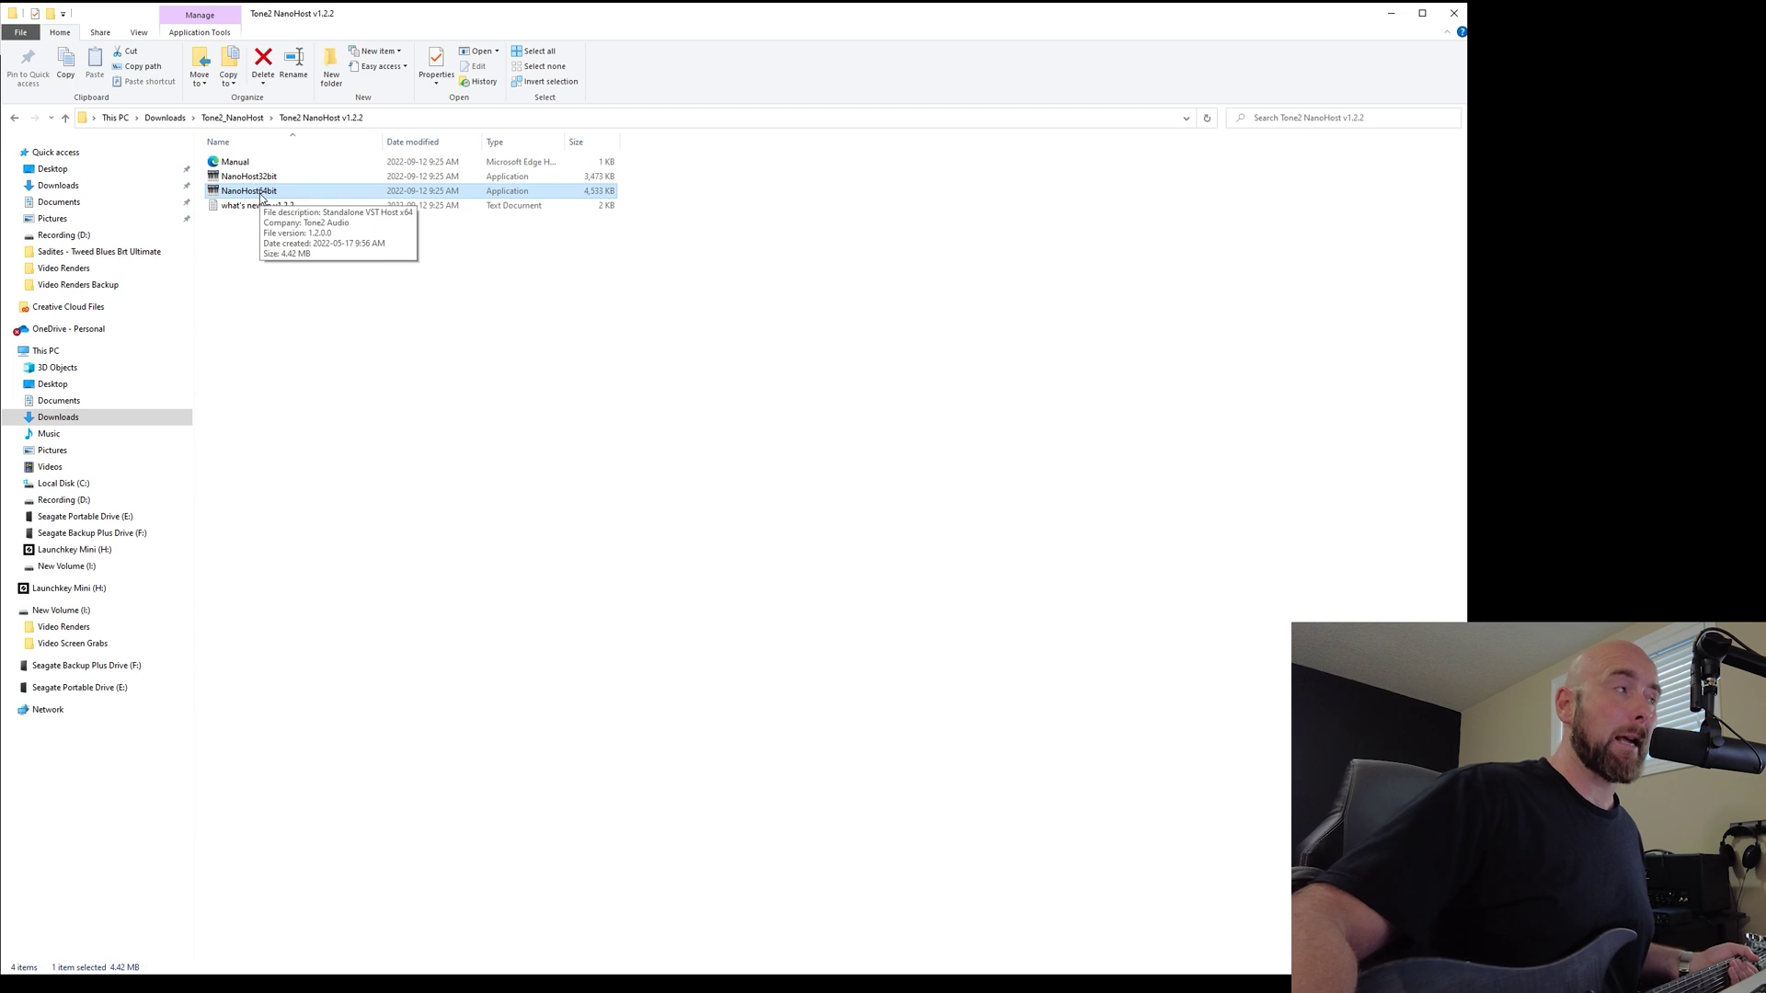
- Launch the 64-bit NanoHost application from the Tone2 NanoHost v1.2.2 folder
double_click(261, 195)
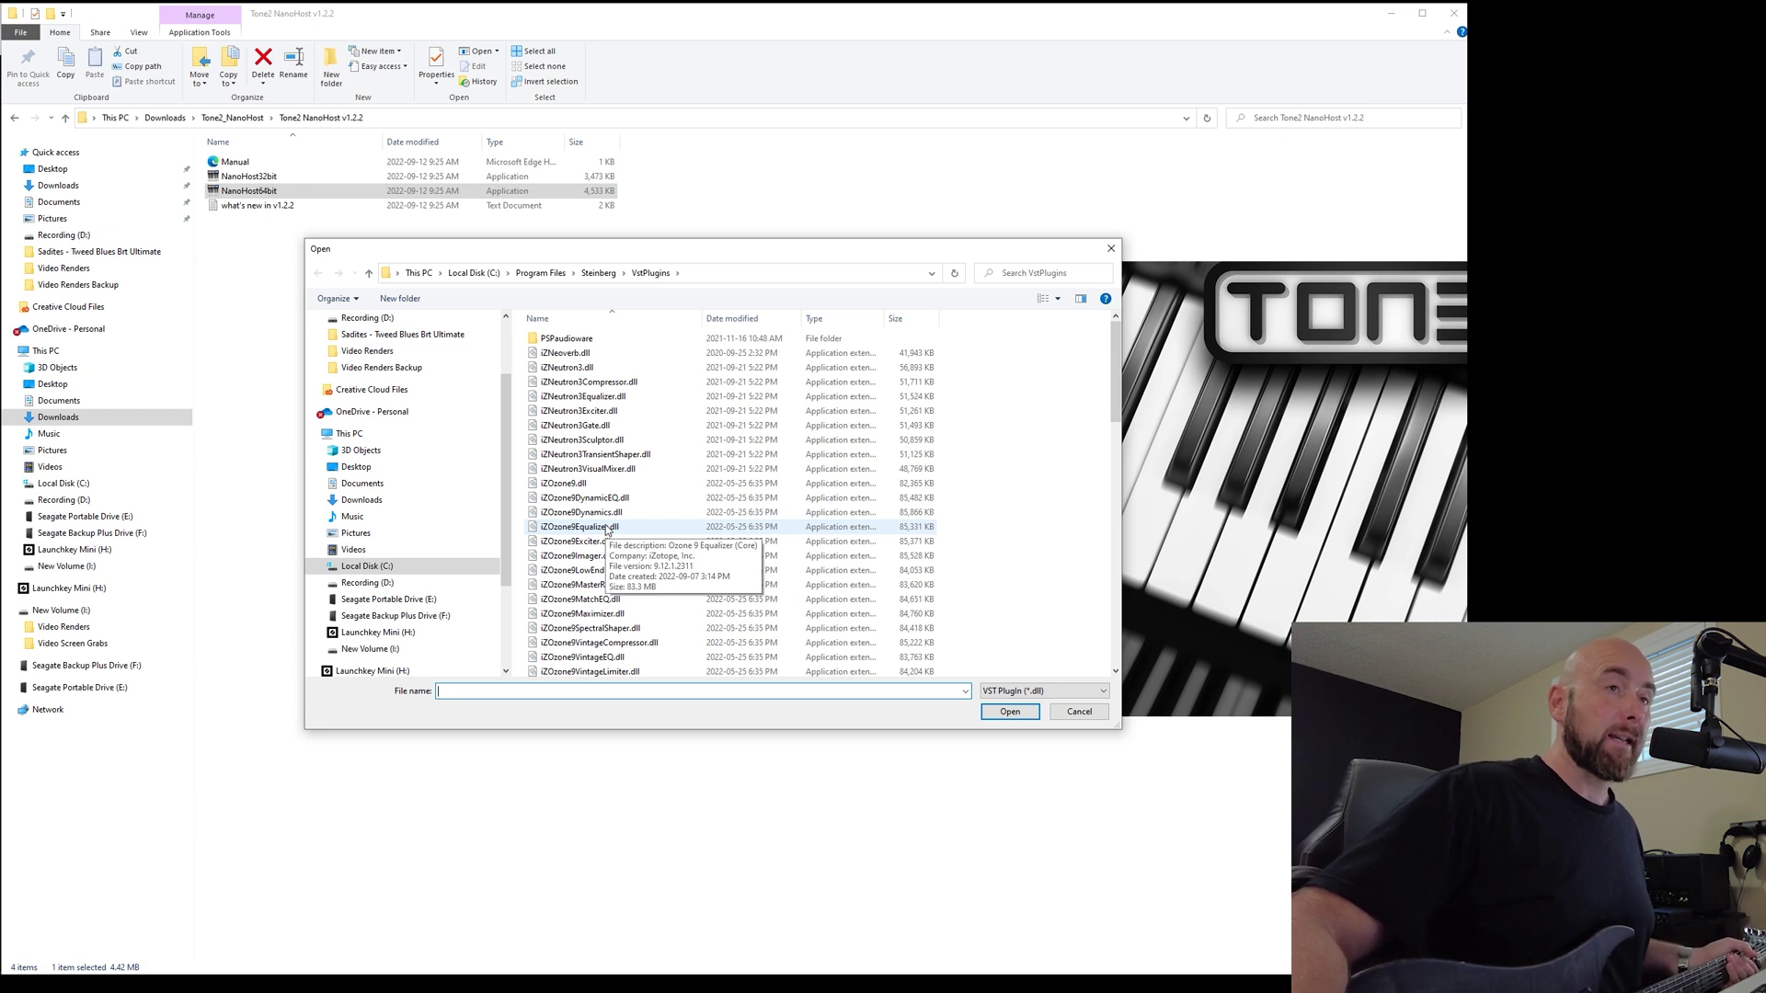
- Load Helix Native (x64).dll from the Desktop's VST 2 Native folder into NanoHost
click(516, 279)
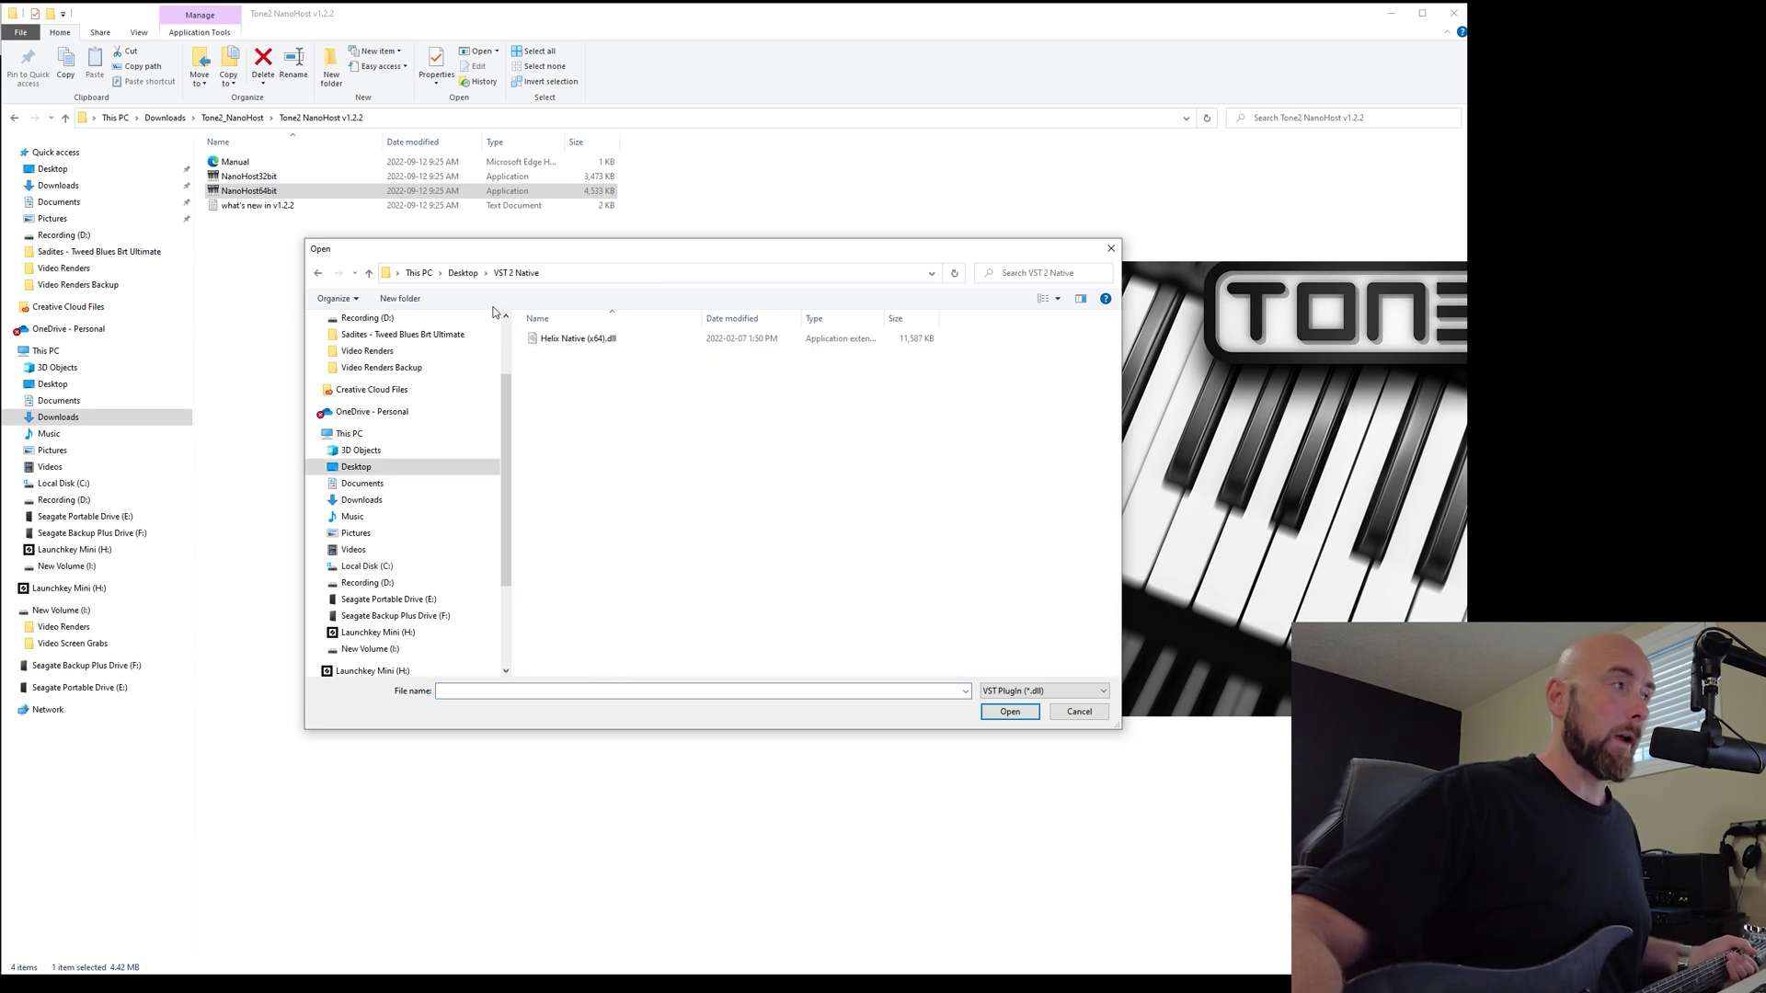
double_click(582, 341)
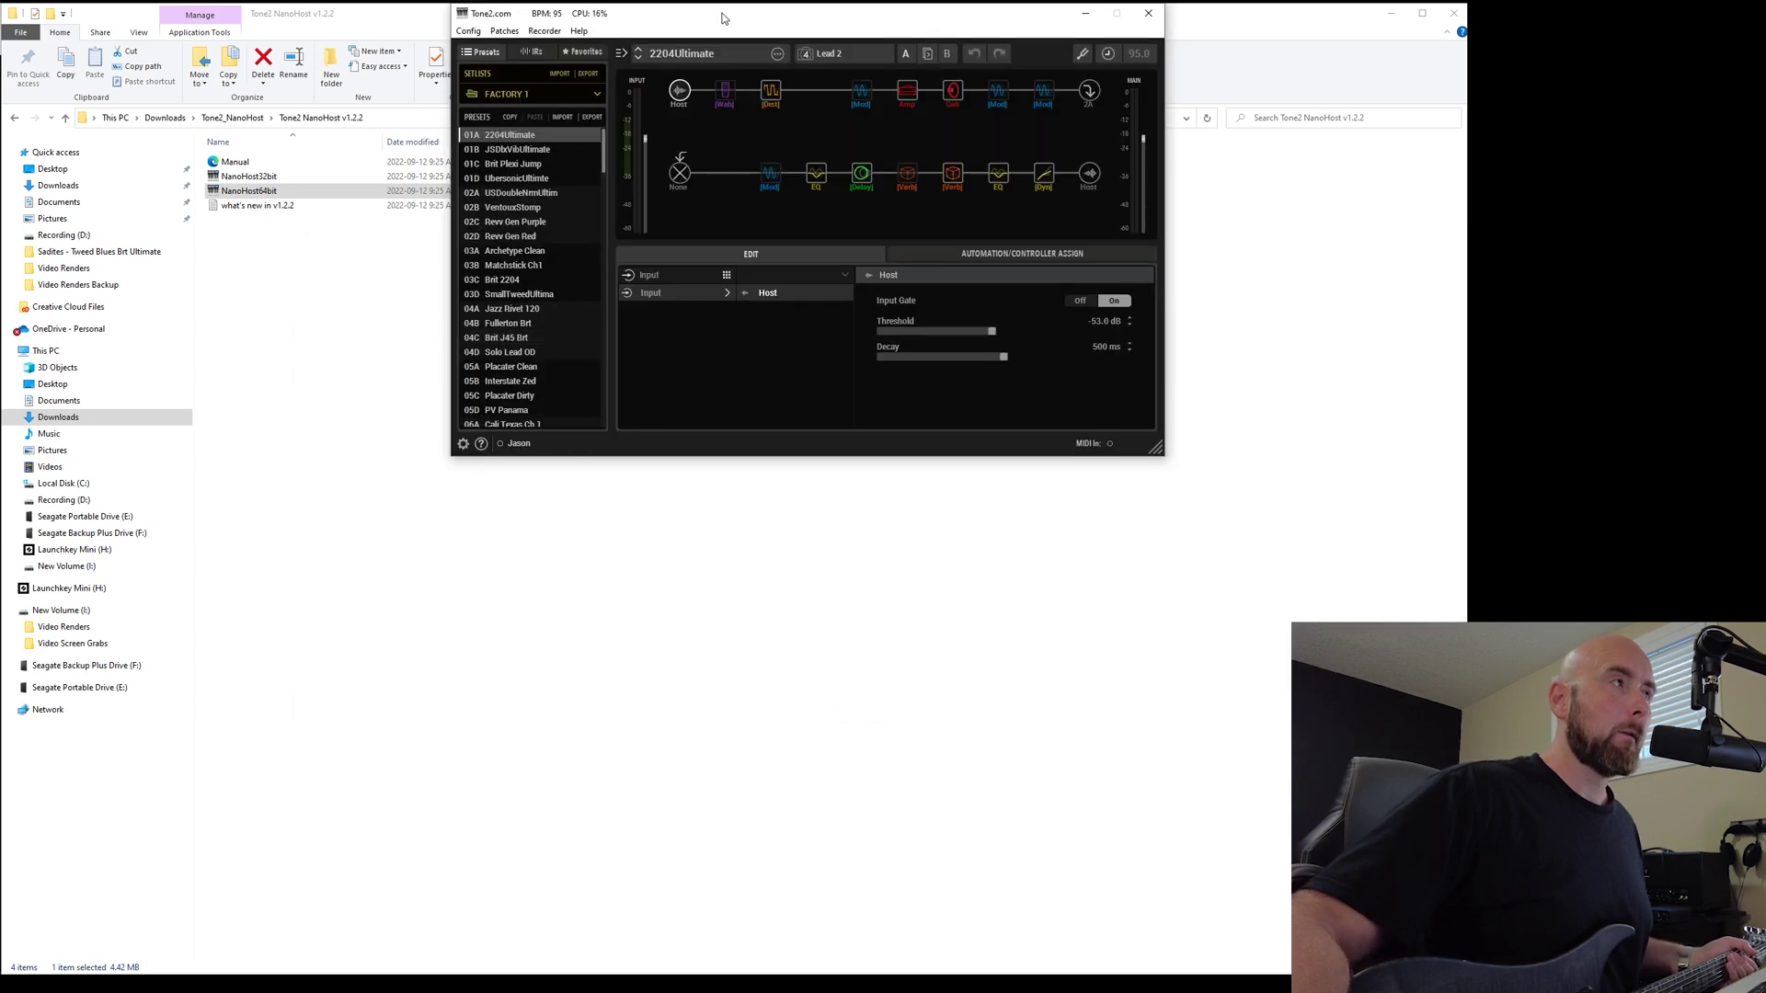
- Move the NanoHost window to the top-left corner and enlarge it to show the full preset list
drag(722, 17, 269, 19)
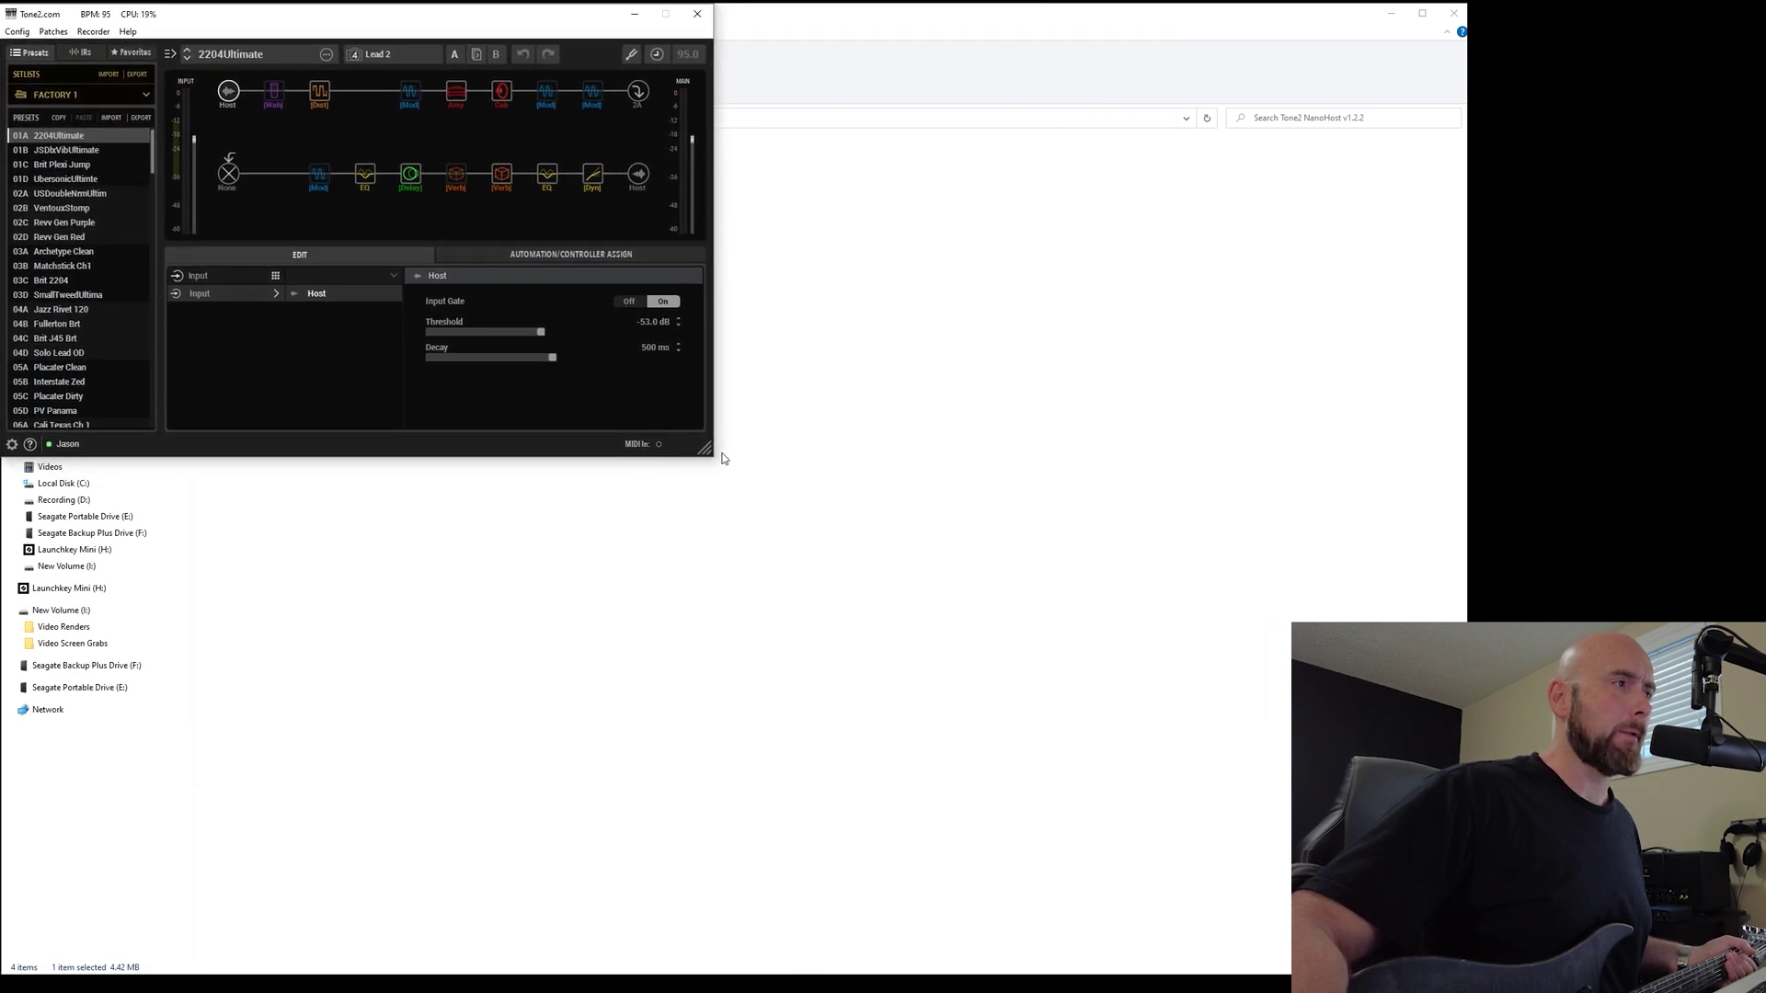
drag(708, 451, 1464, 976)
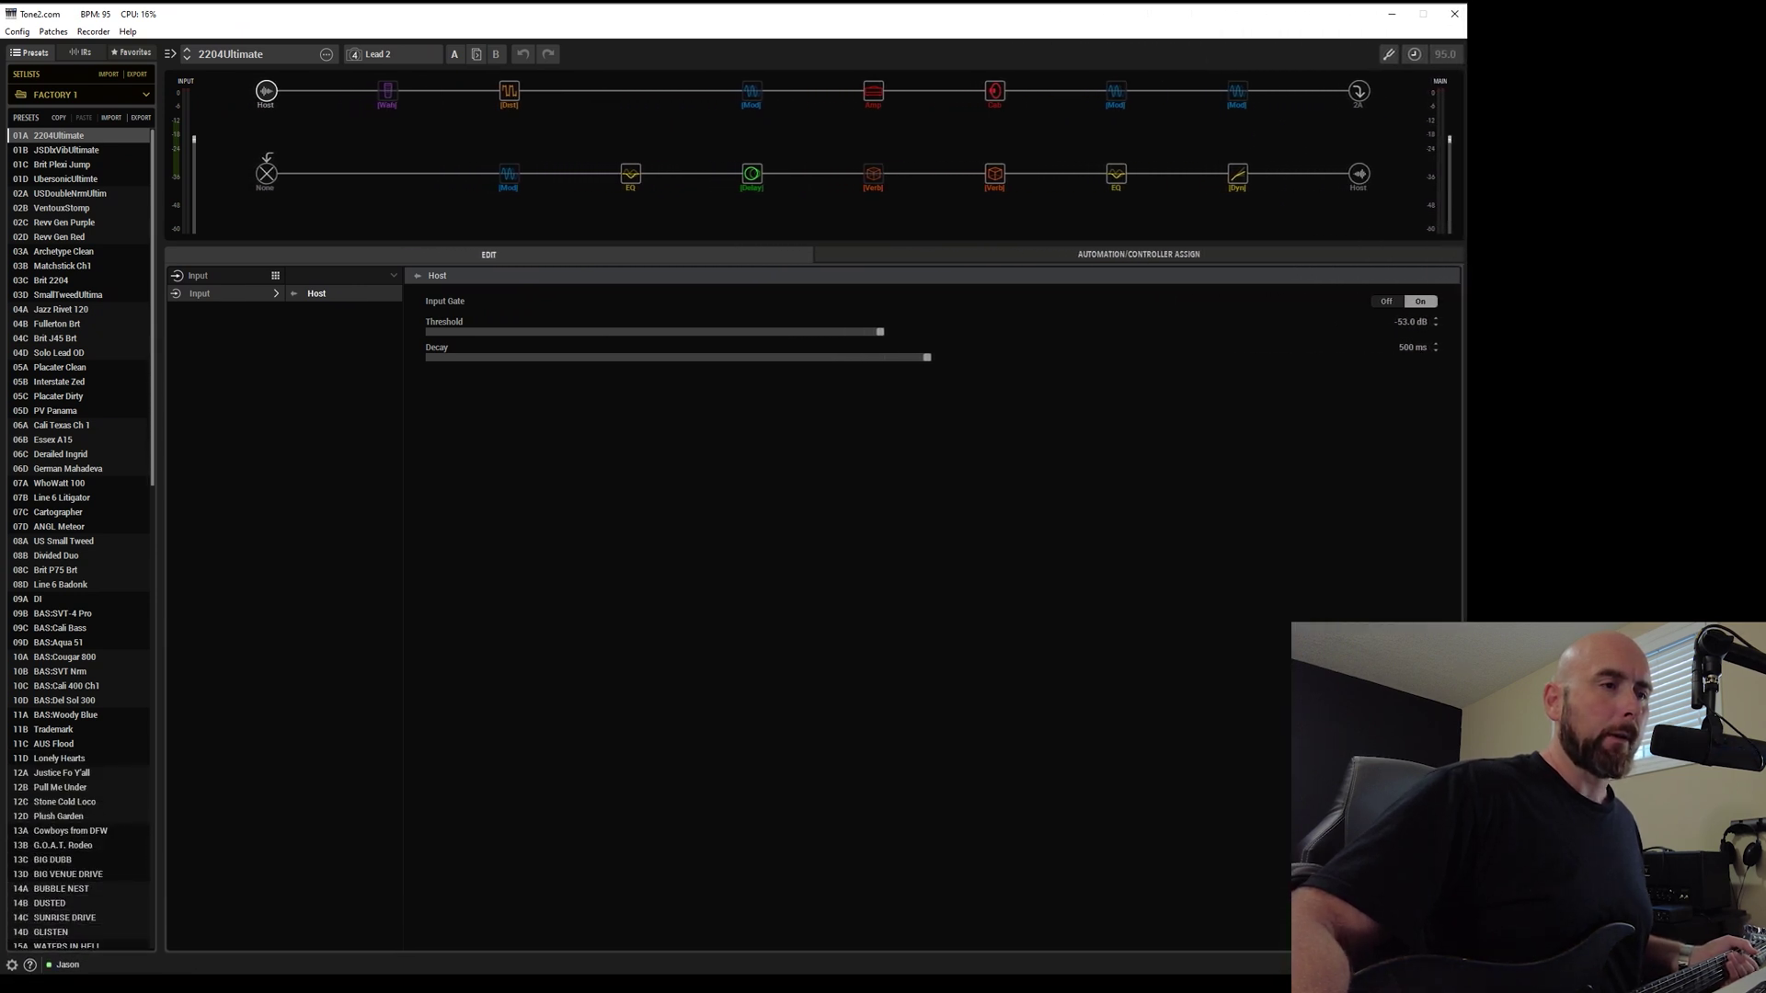
- Set the audio output to ASIO Helix at 48000 Hz with a 128-sample buffer
click(13, 32)
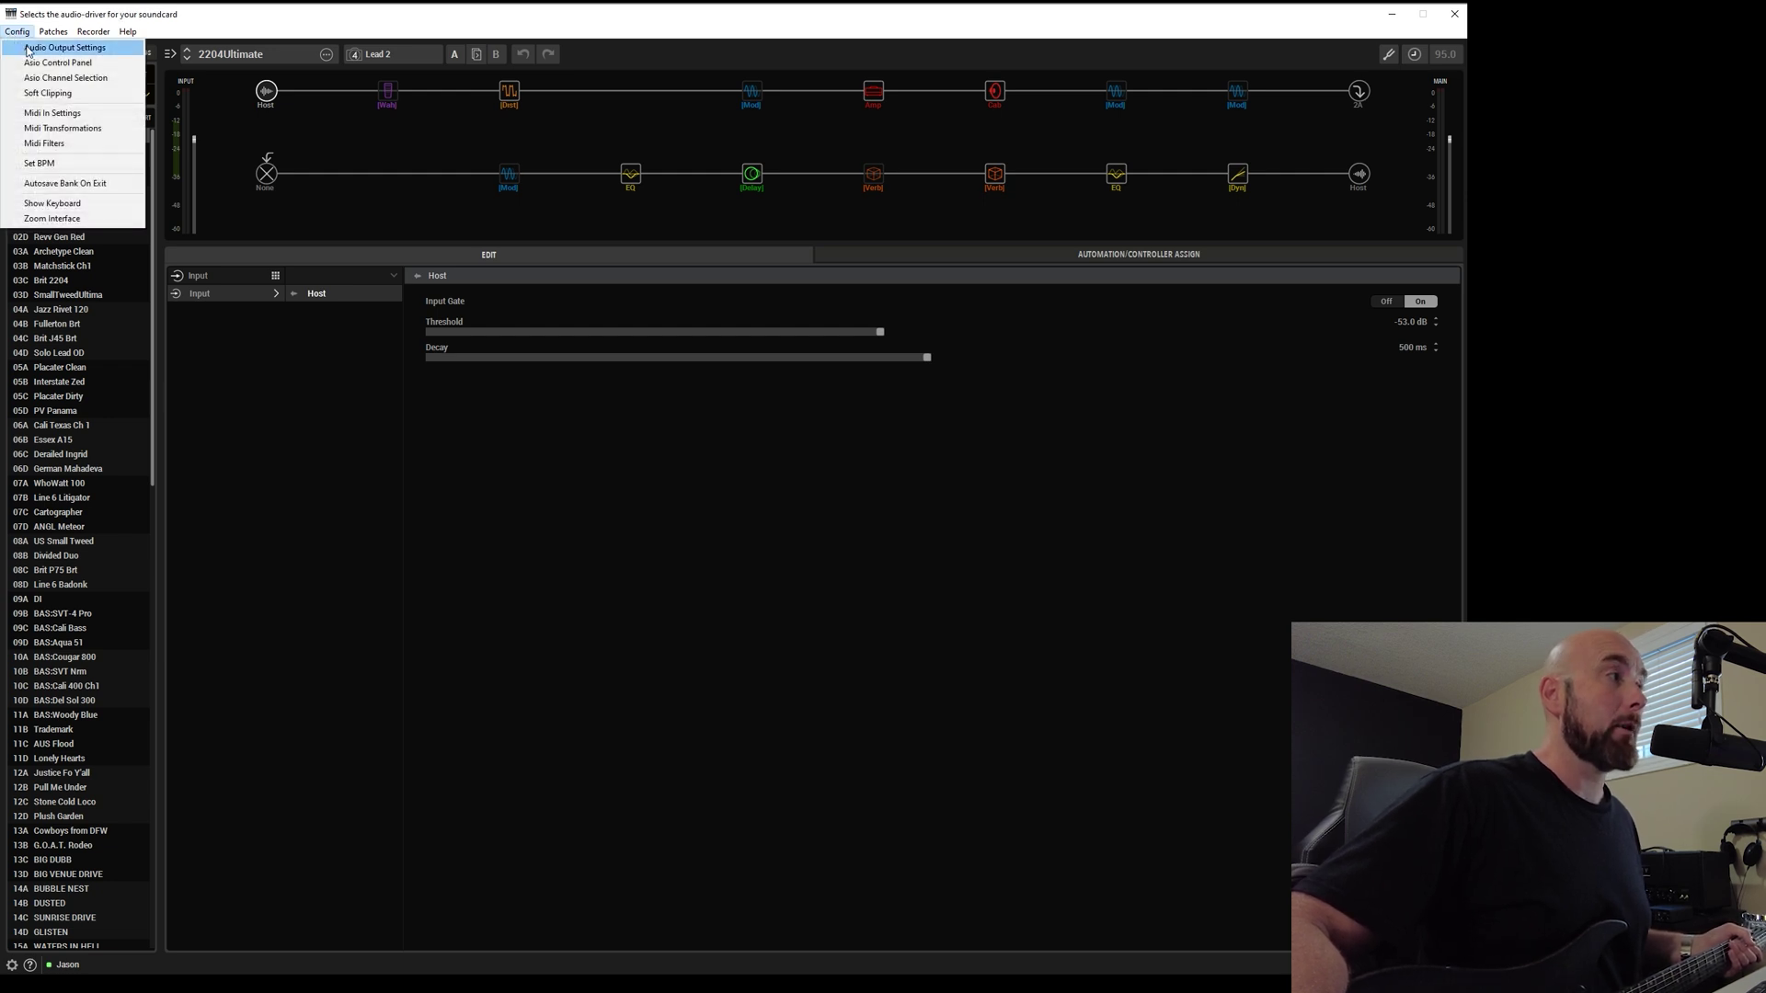
click(28, 50)
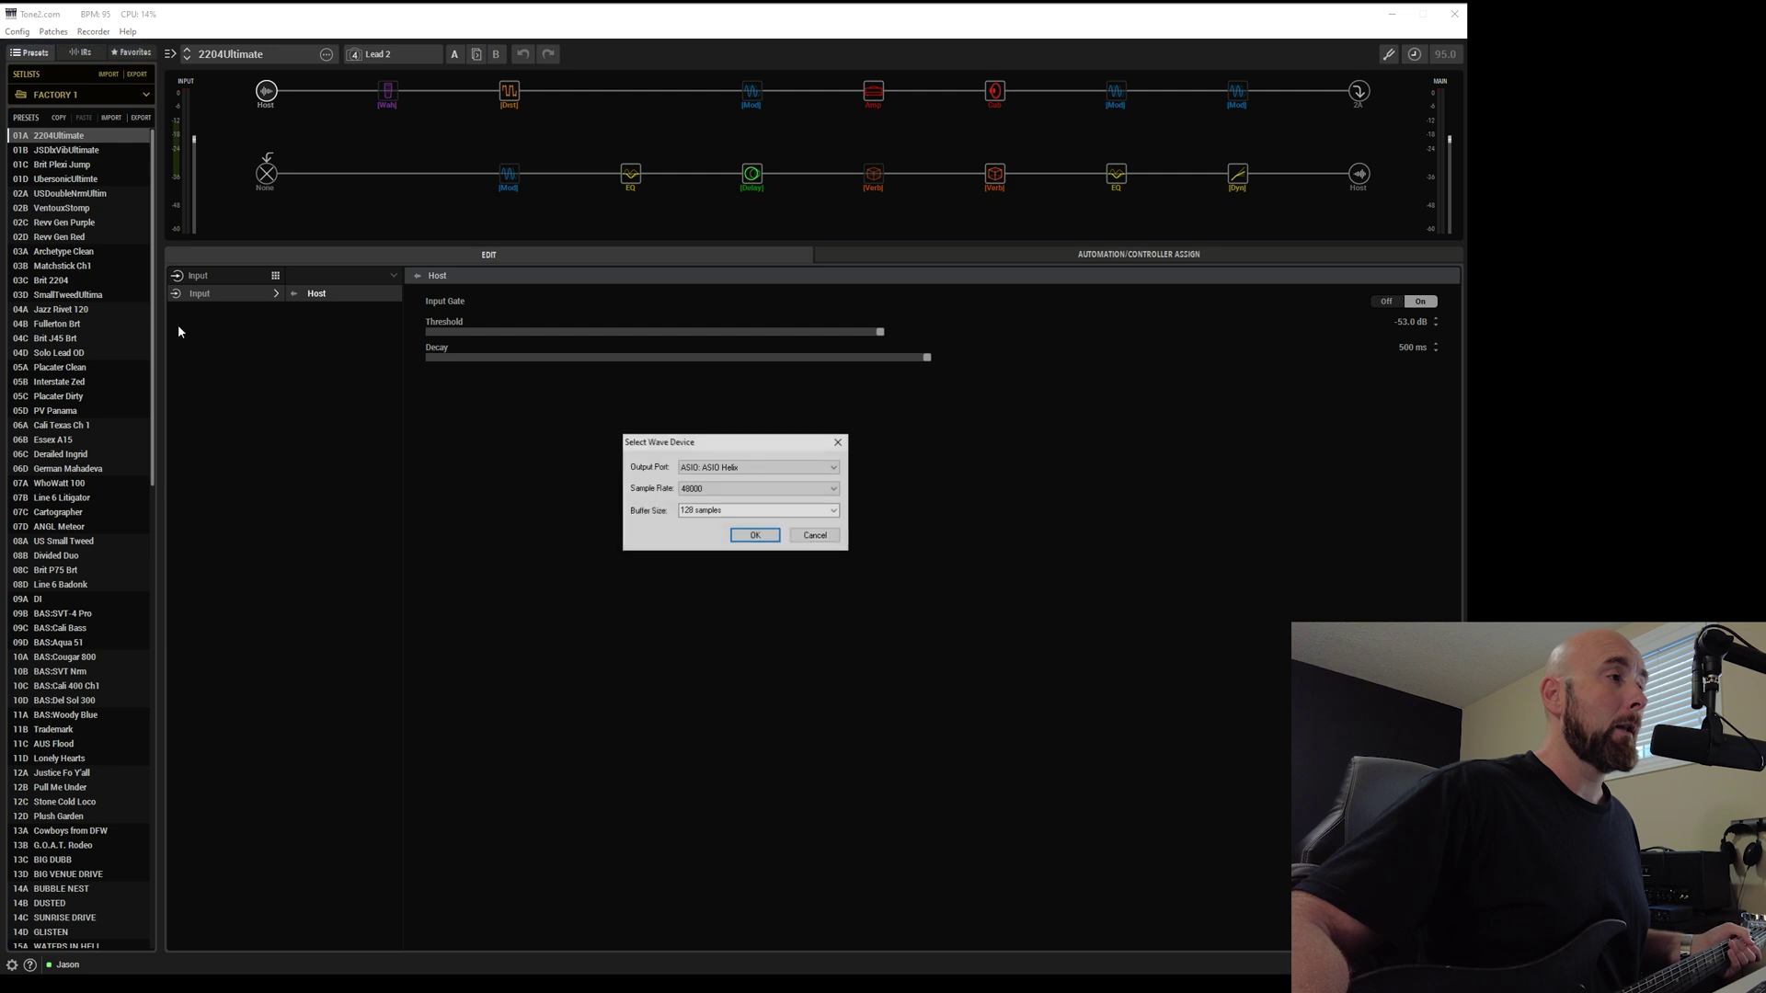
click(711, 475)
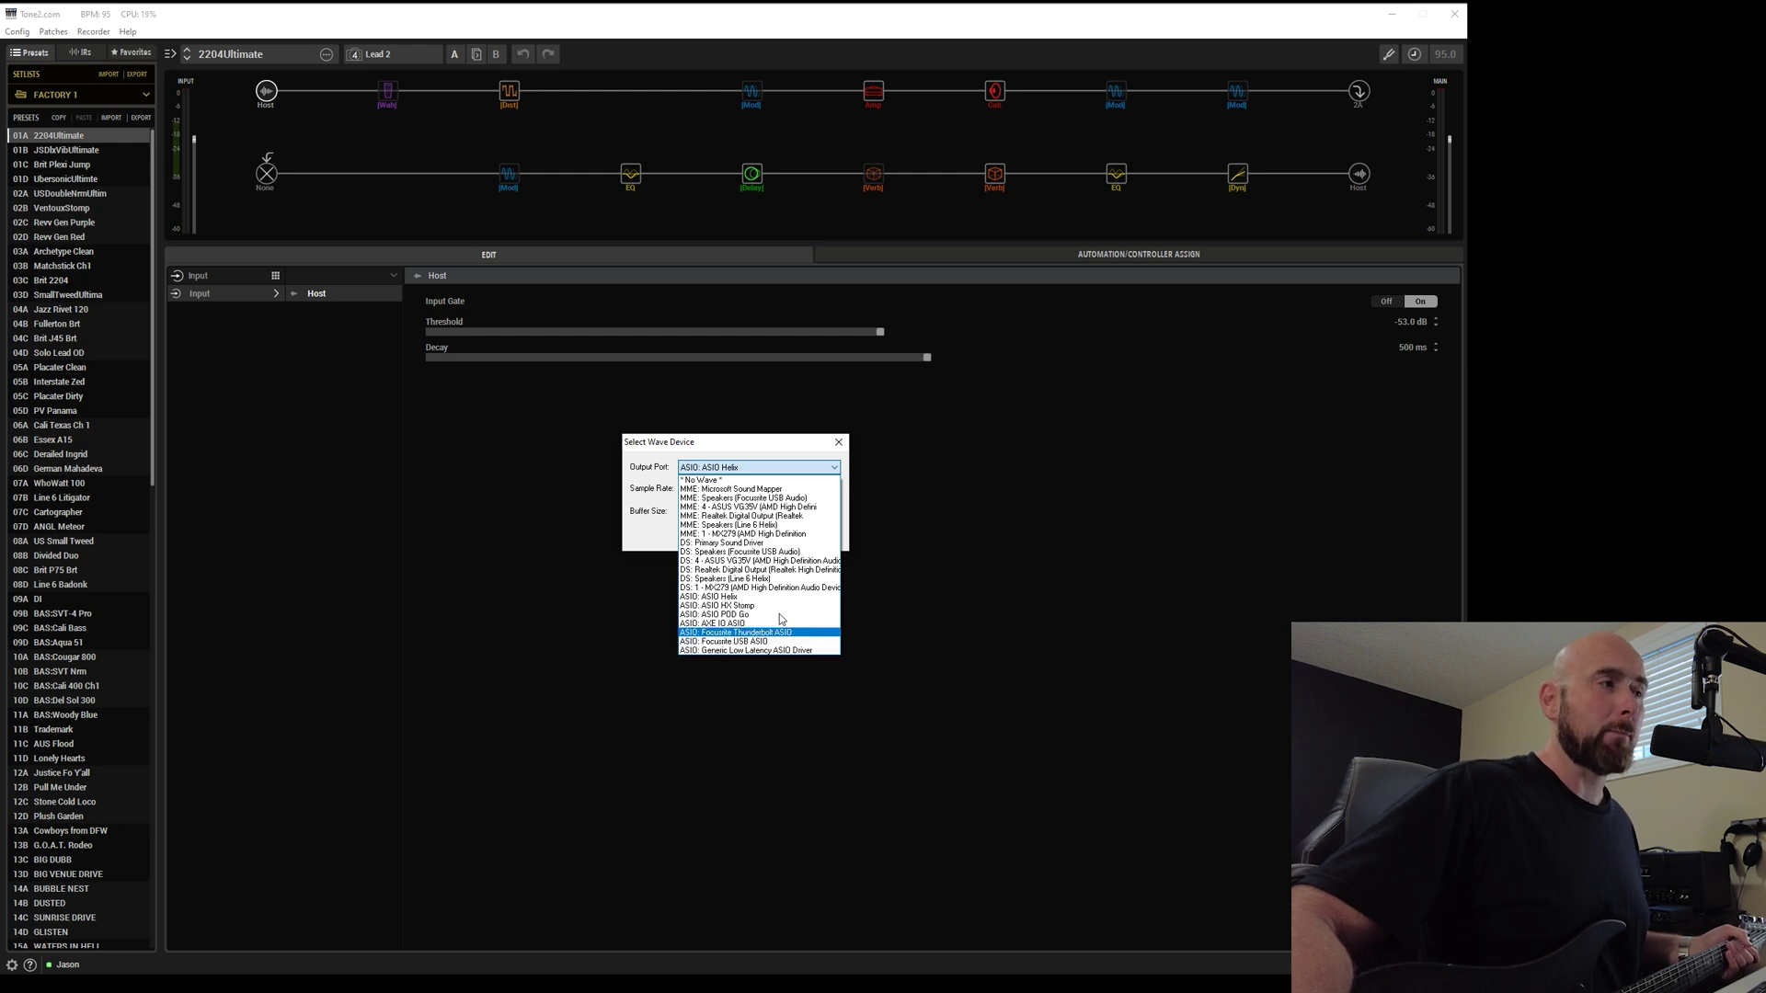
click(789, 444)
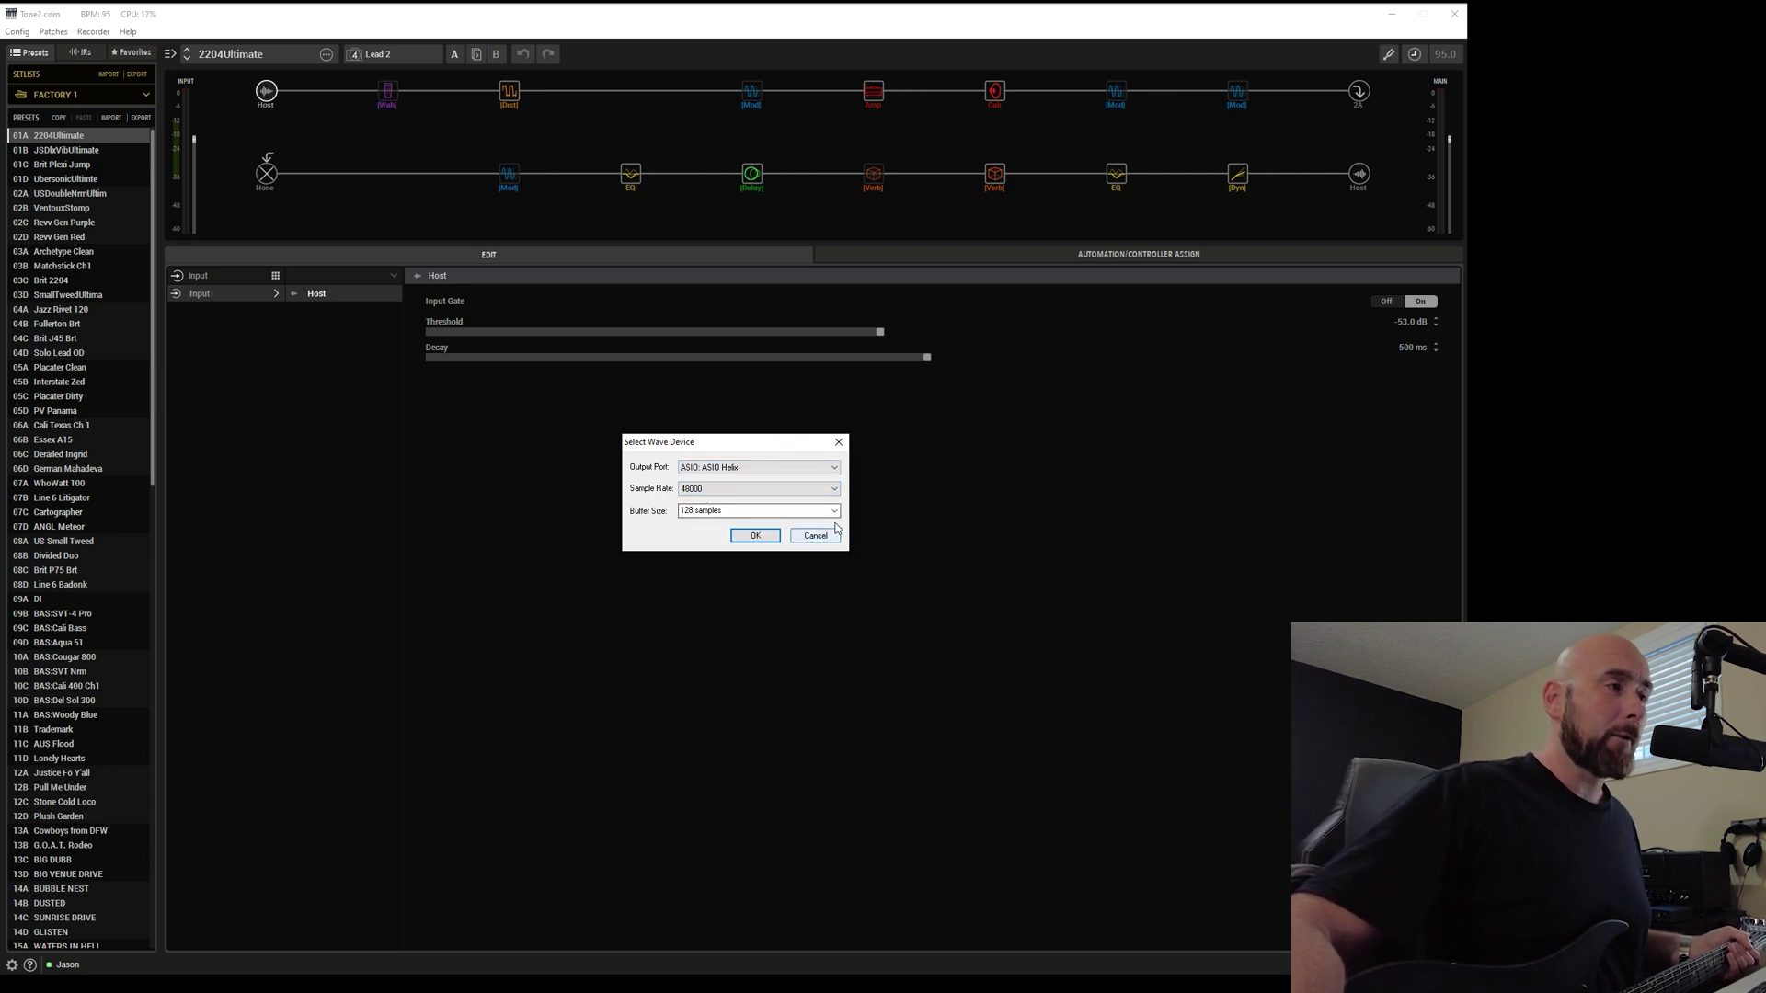
click(809, 511)
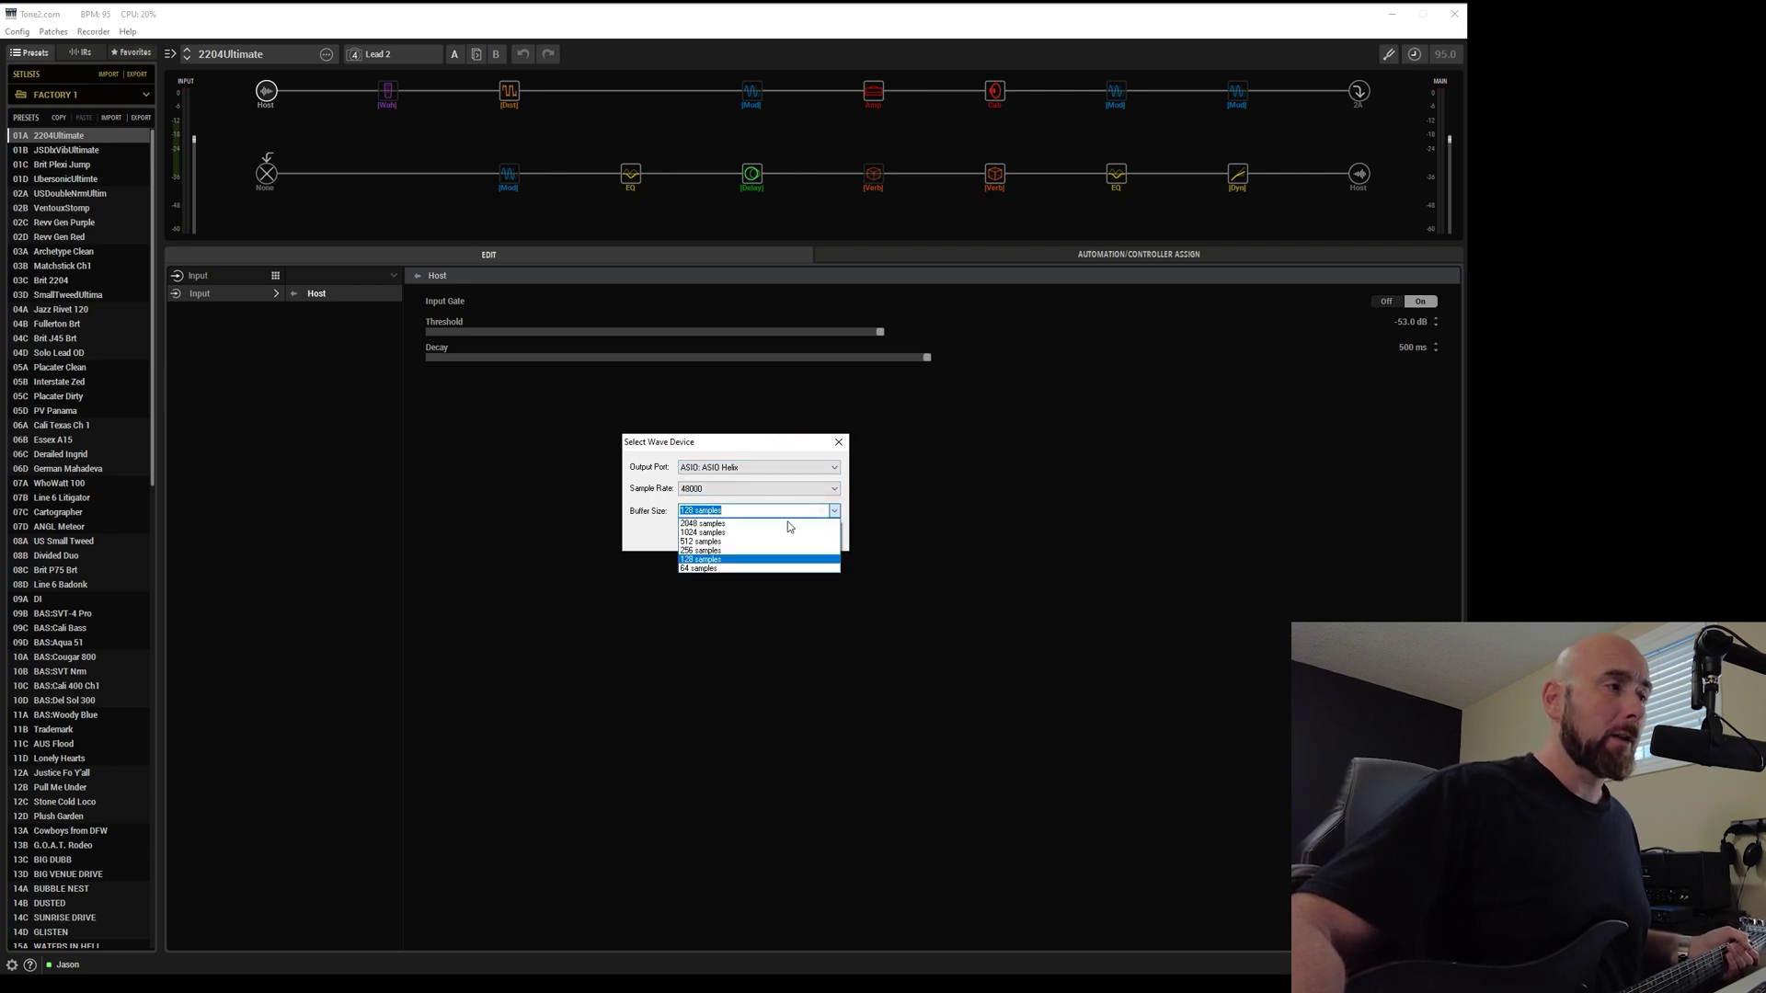
click(713, 559)
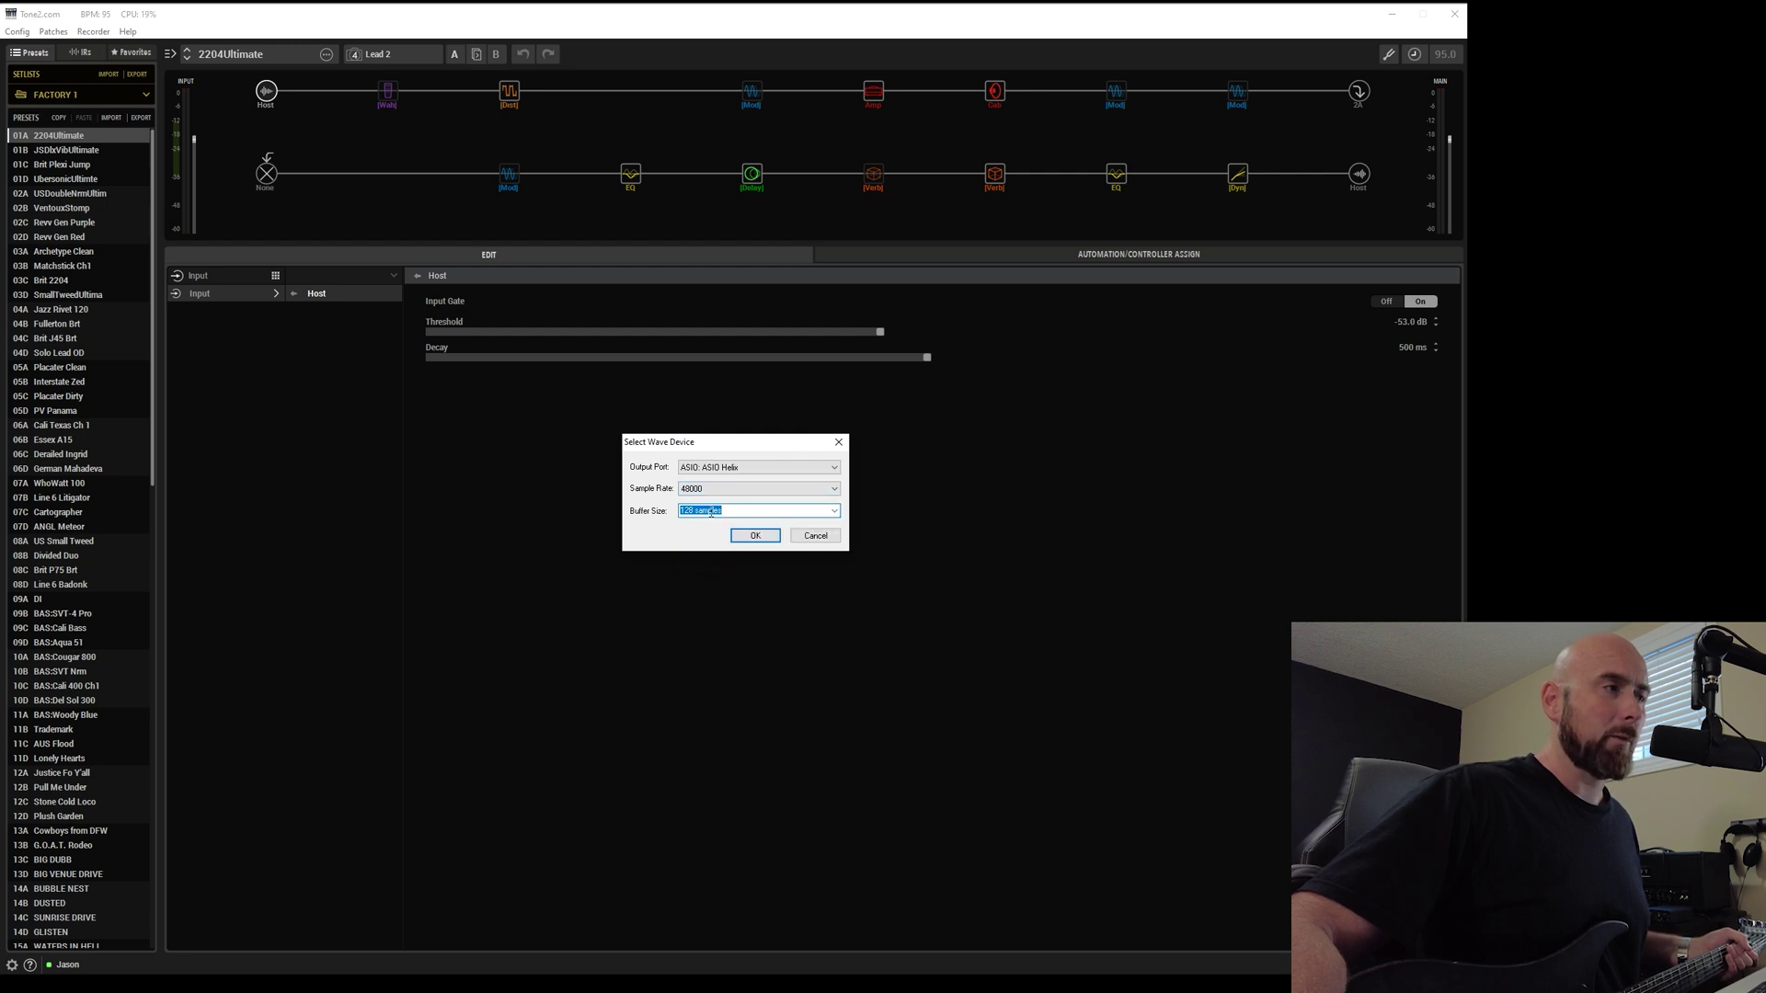
click(763, 537)
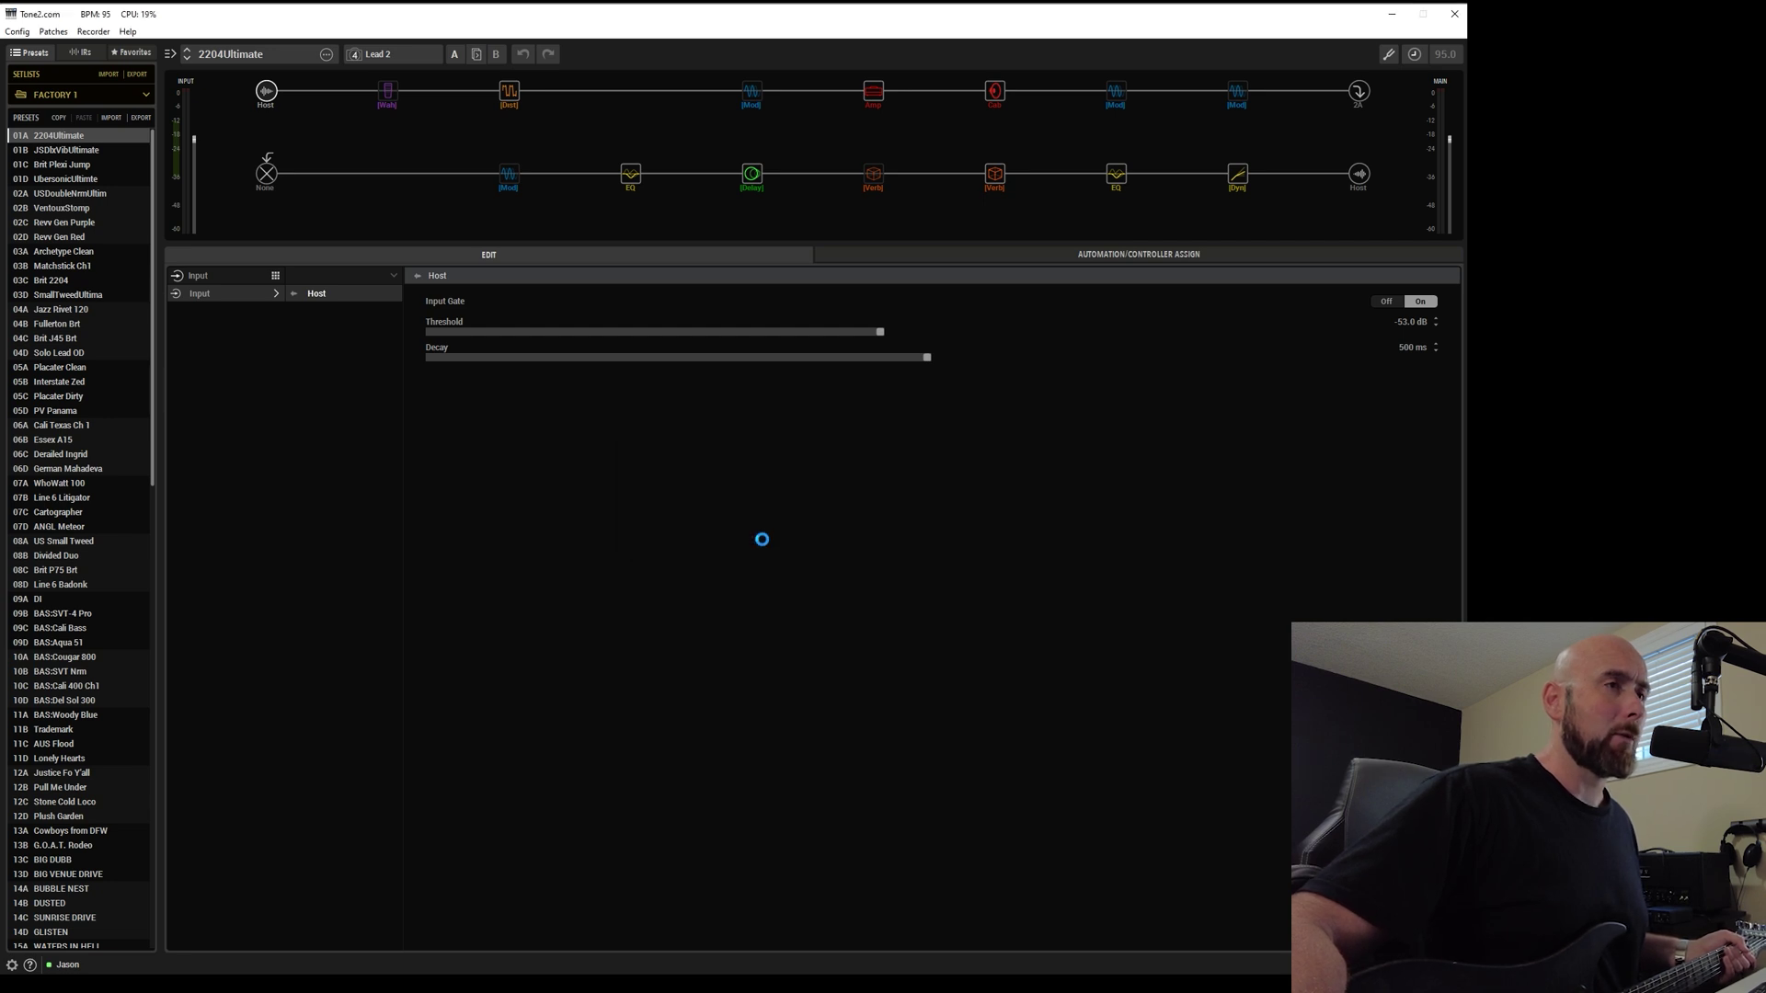
- Review the Helix ASIO control panel and close it
click(17, 31)
click(30, 64)
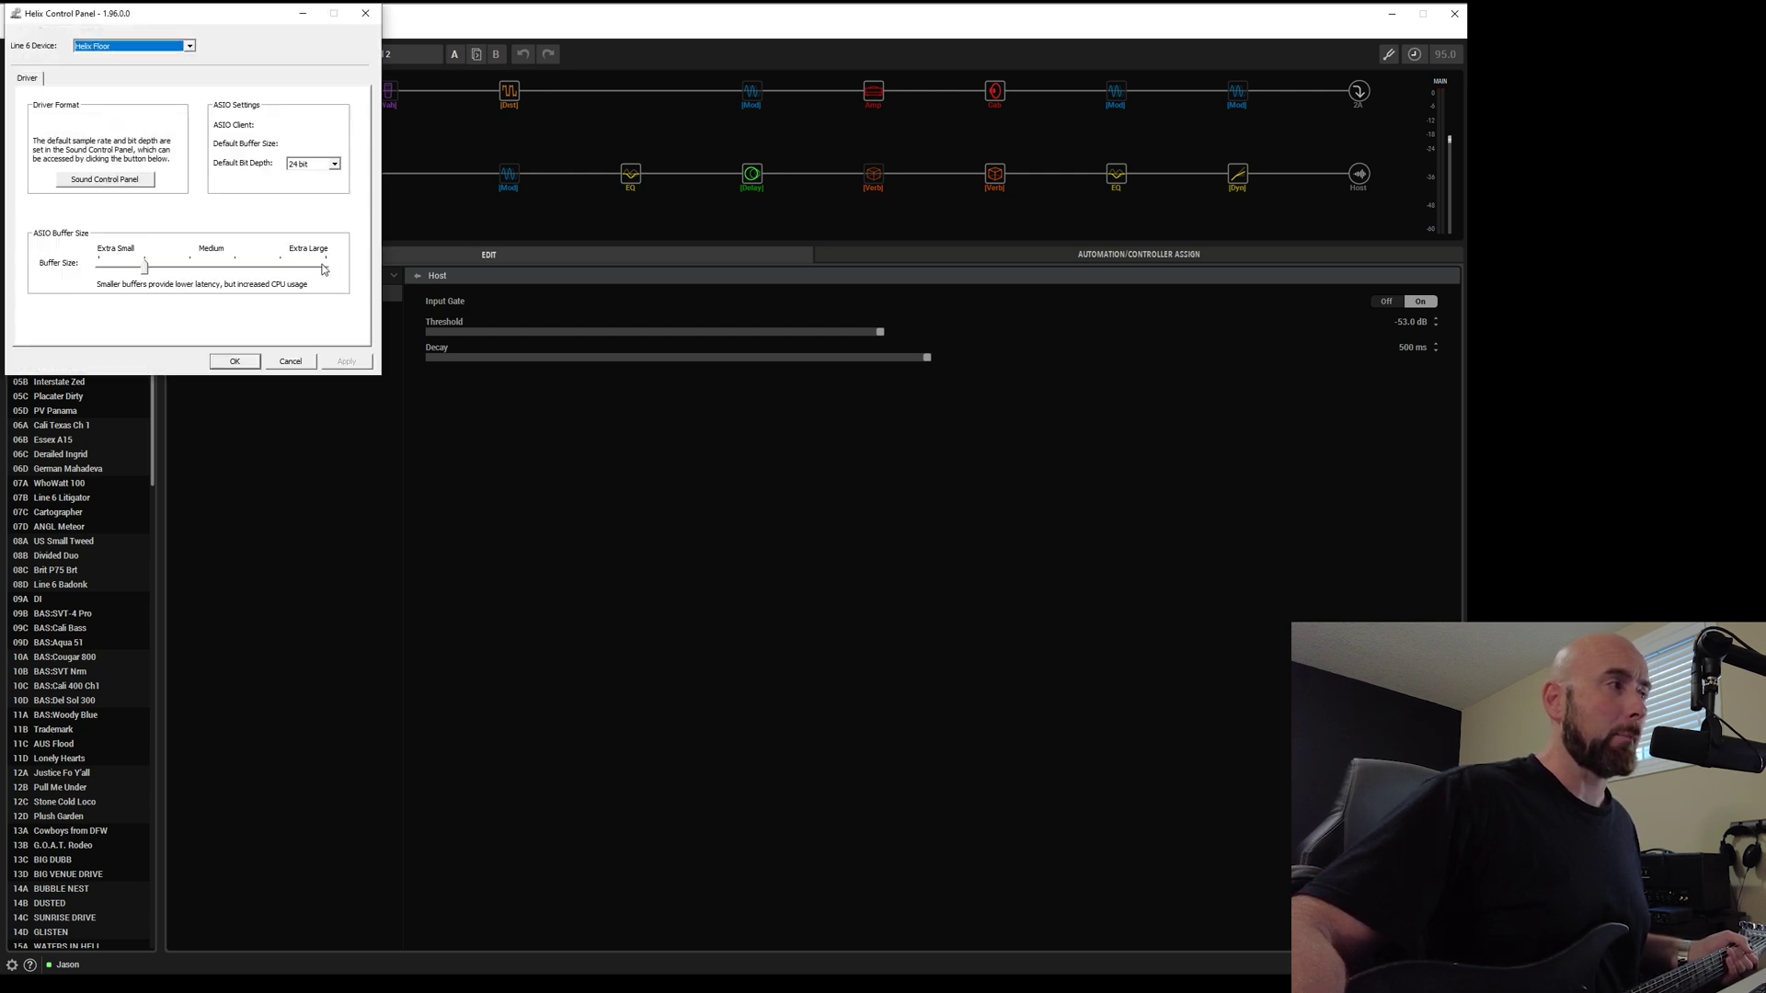
click(256, 365)
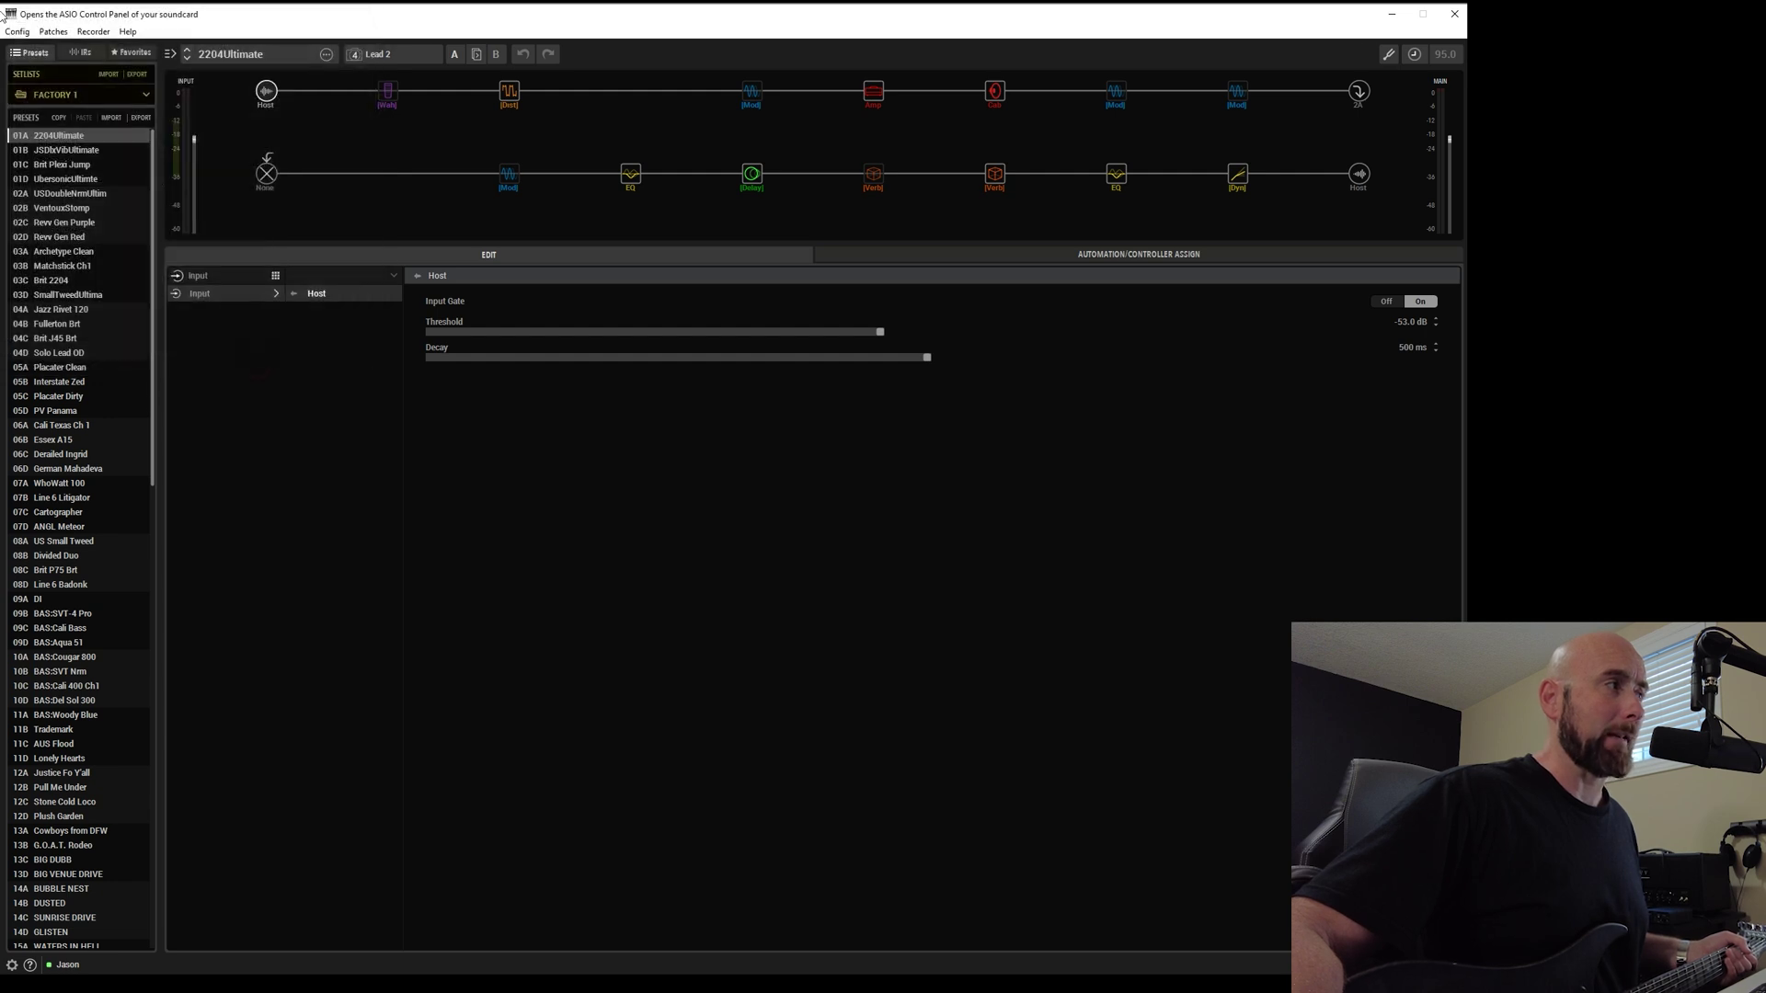
- Route NanoHost's ASIO output channels to Output 1 + Output 2
click(713, 494)
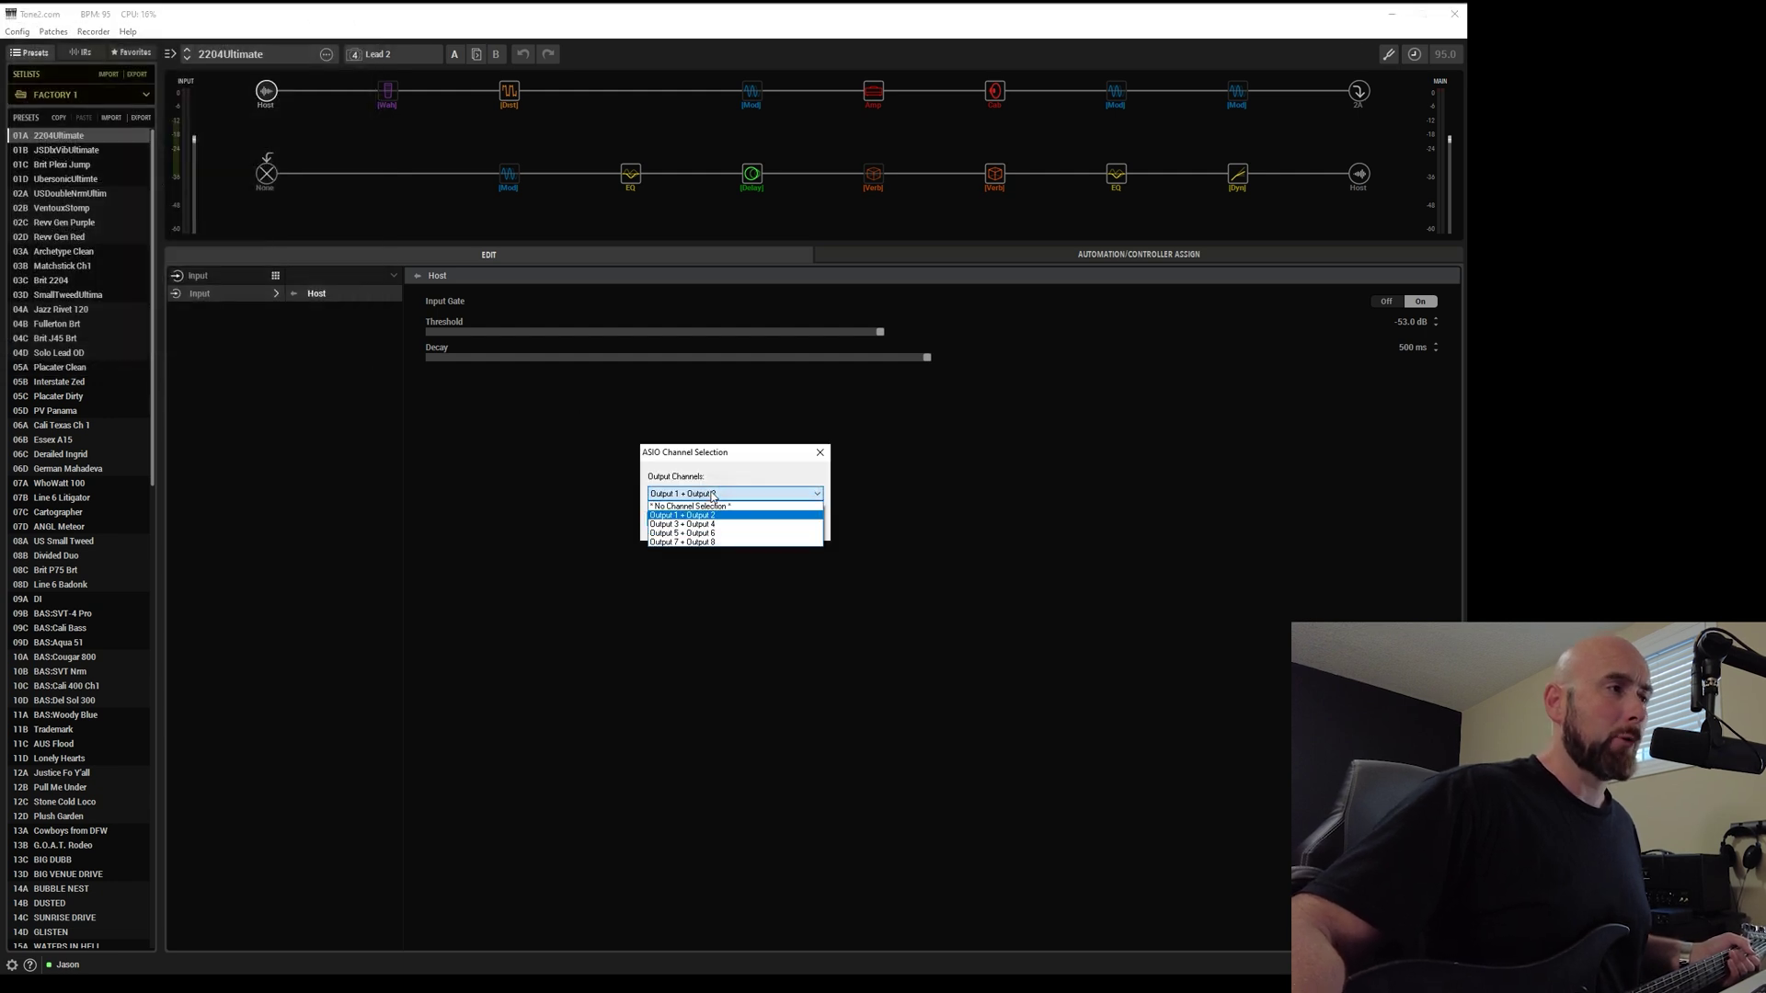
click(708, 508)
click(672, 519)
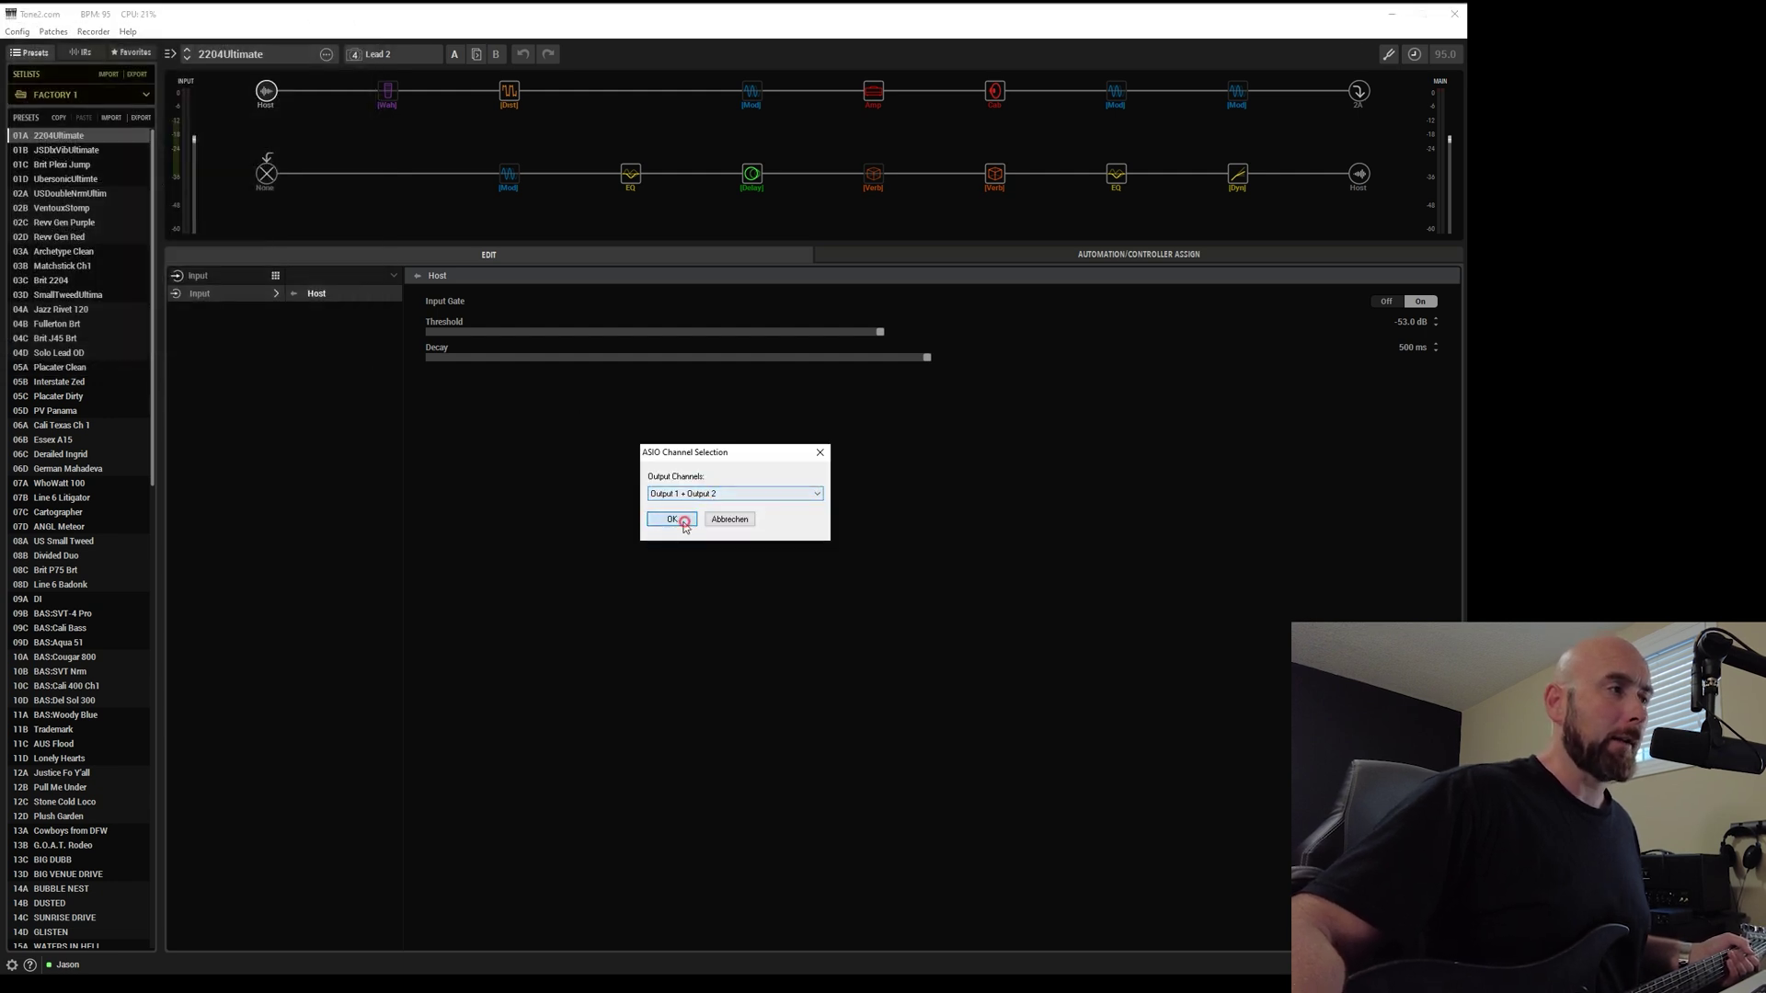
click(18, 32)
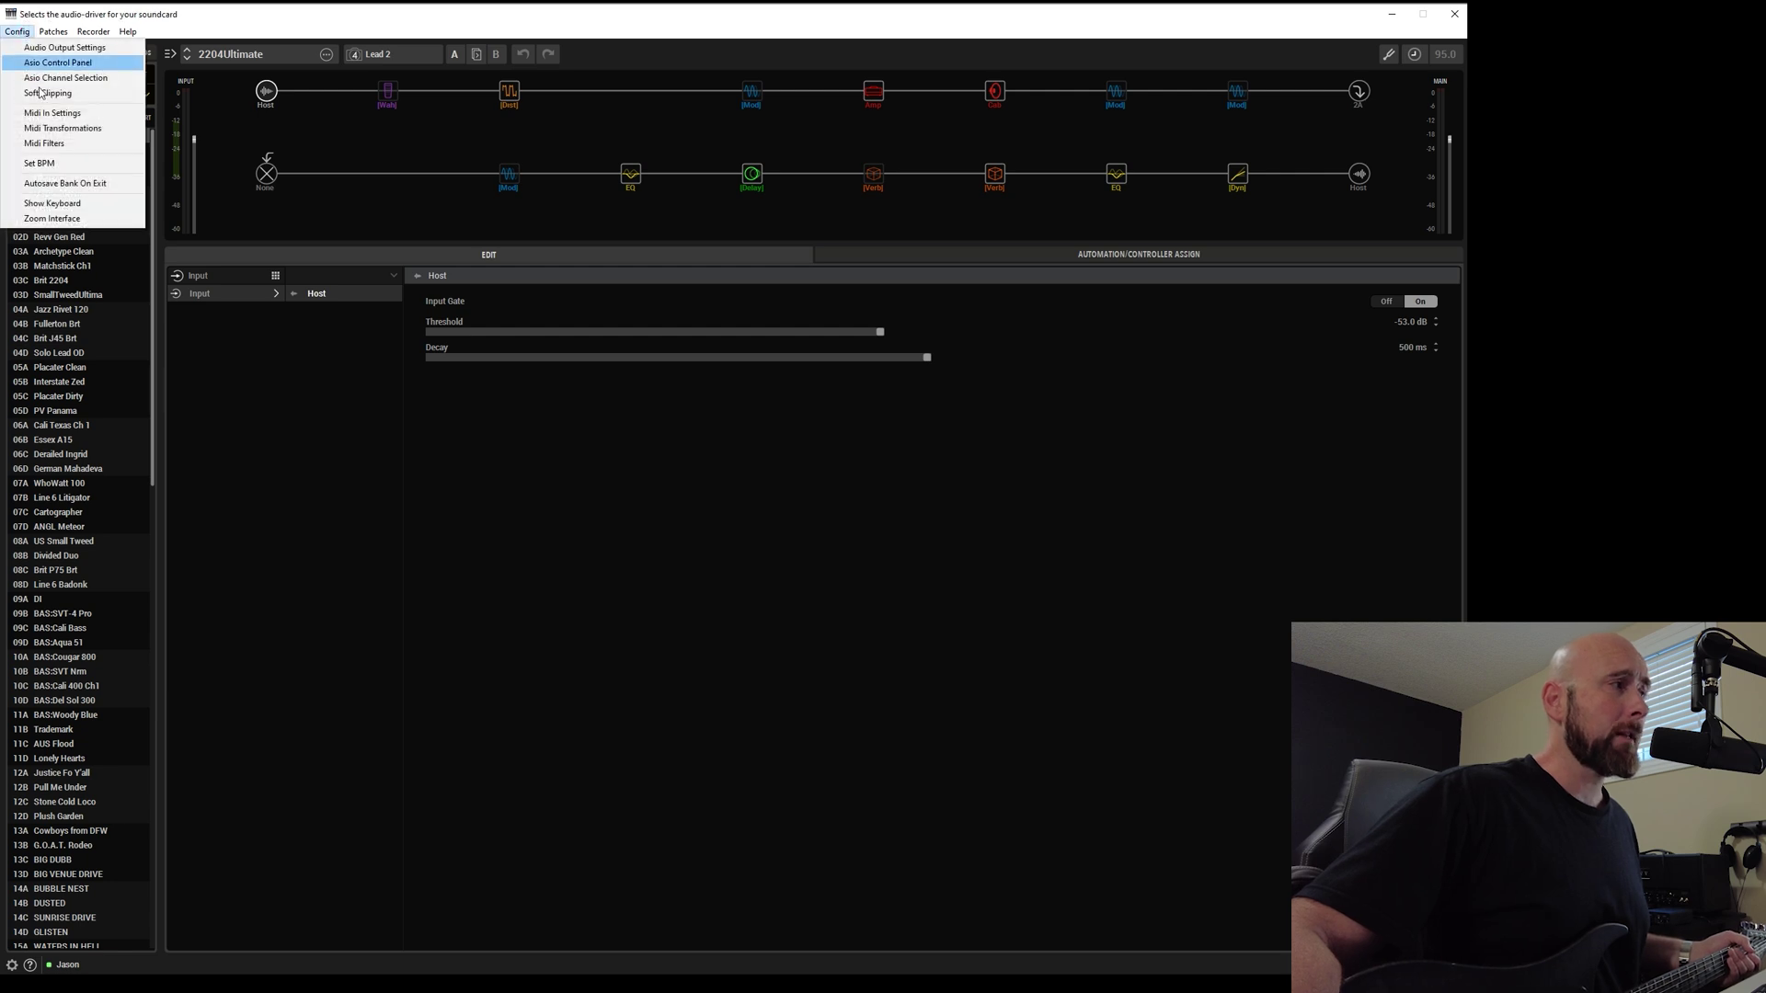
- Turn the BPM knob from 95 to 100 BPM and confirm the tempo
click(64, 170)
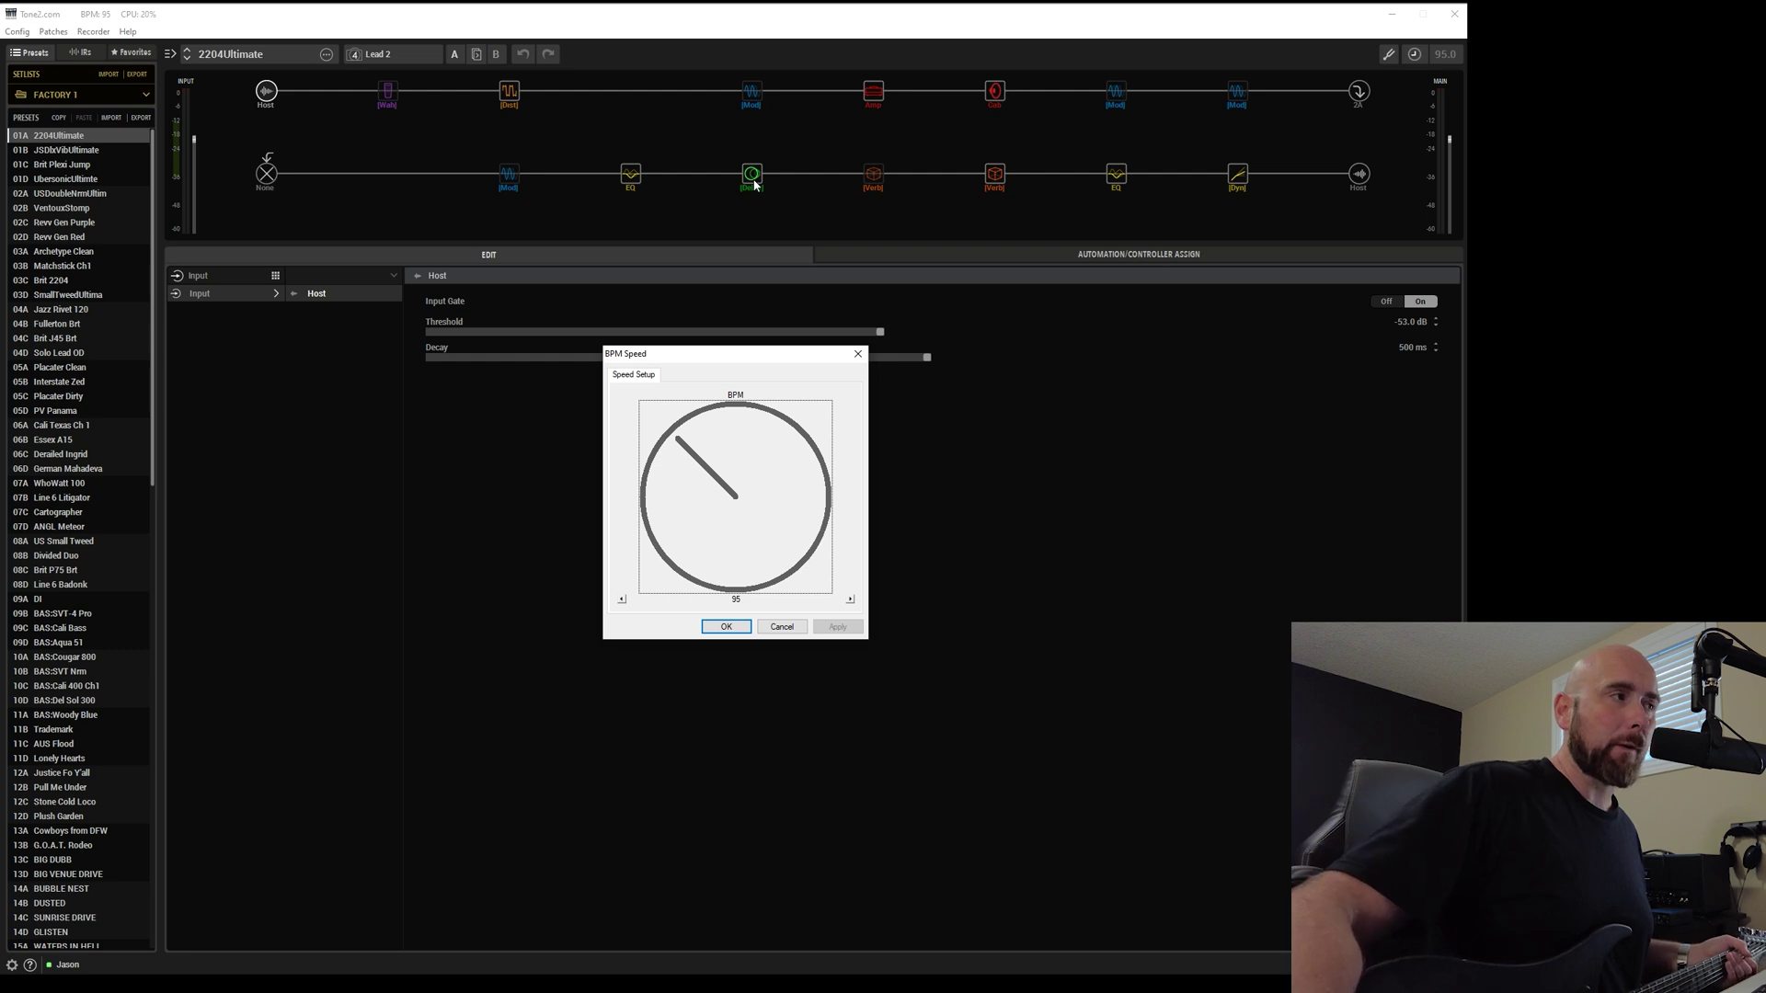
mouse_move(692, 451)
mouse_down()
mouse_move(690, 480)
mouse_move(715, 434)
mouse_up()
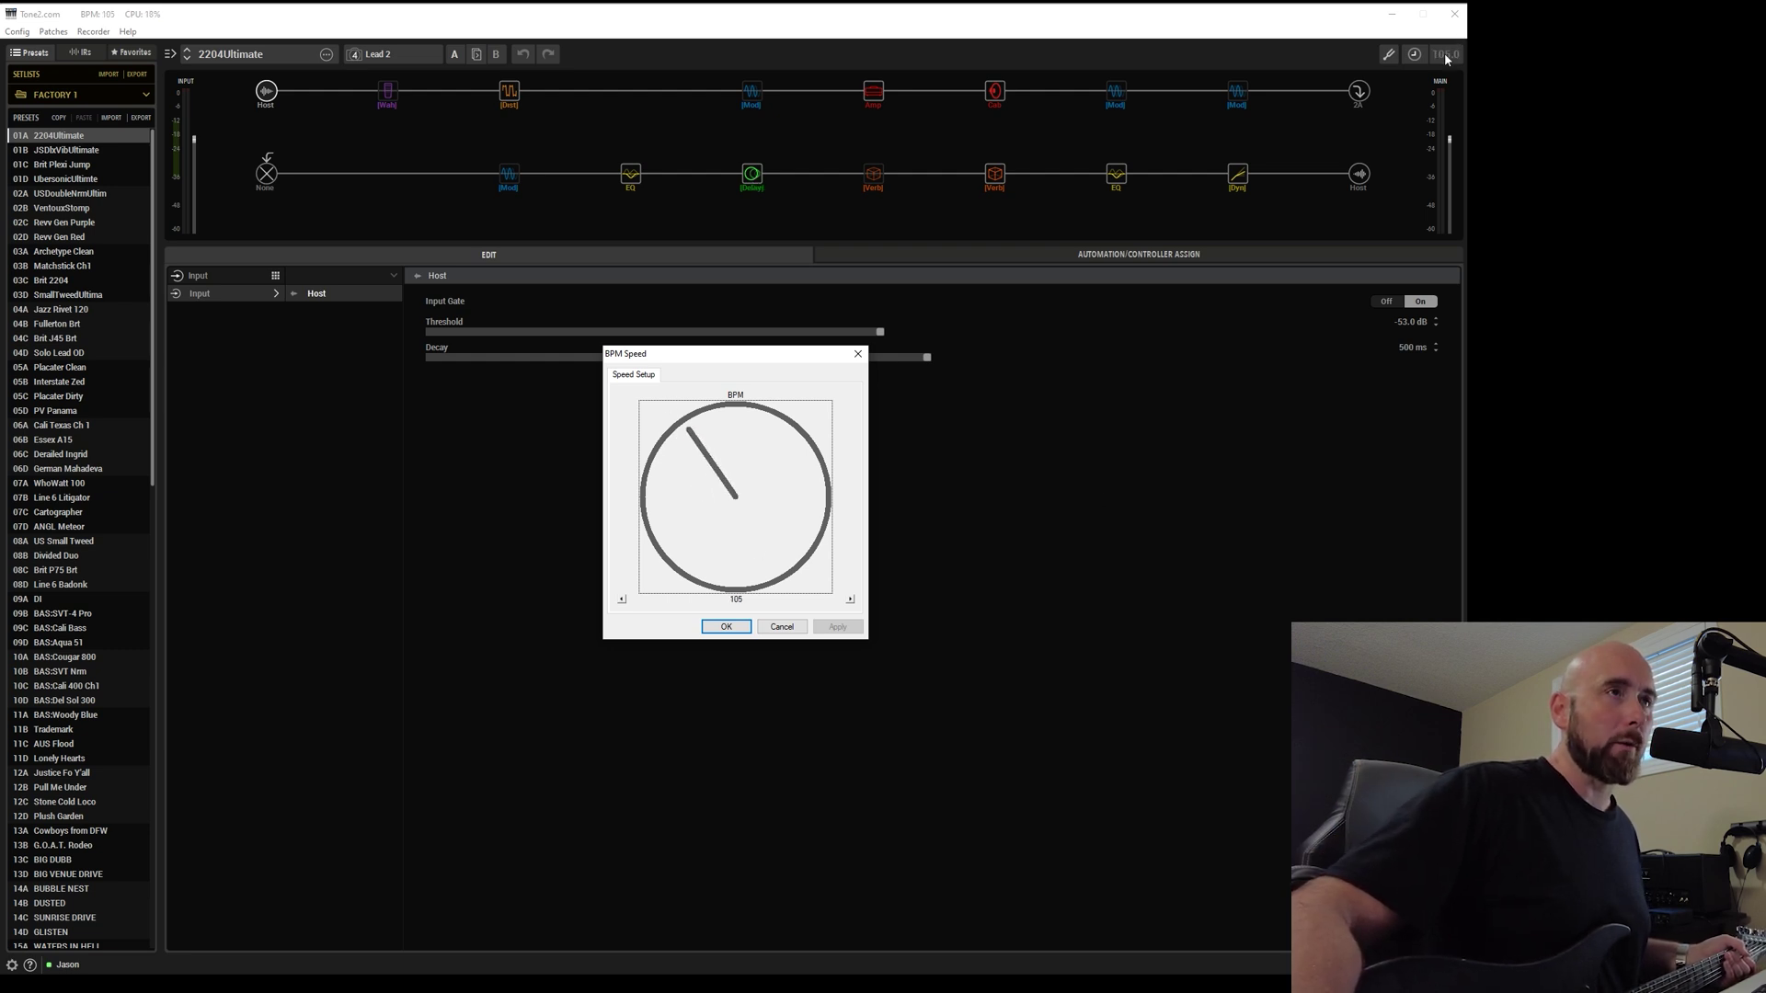
mouse_move(700, 450)
mouse_down()
mouse_move(683, 496)
mouse_move(723, 460)
mouse_up()
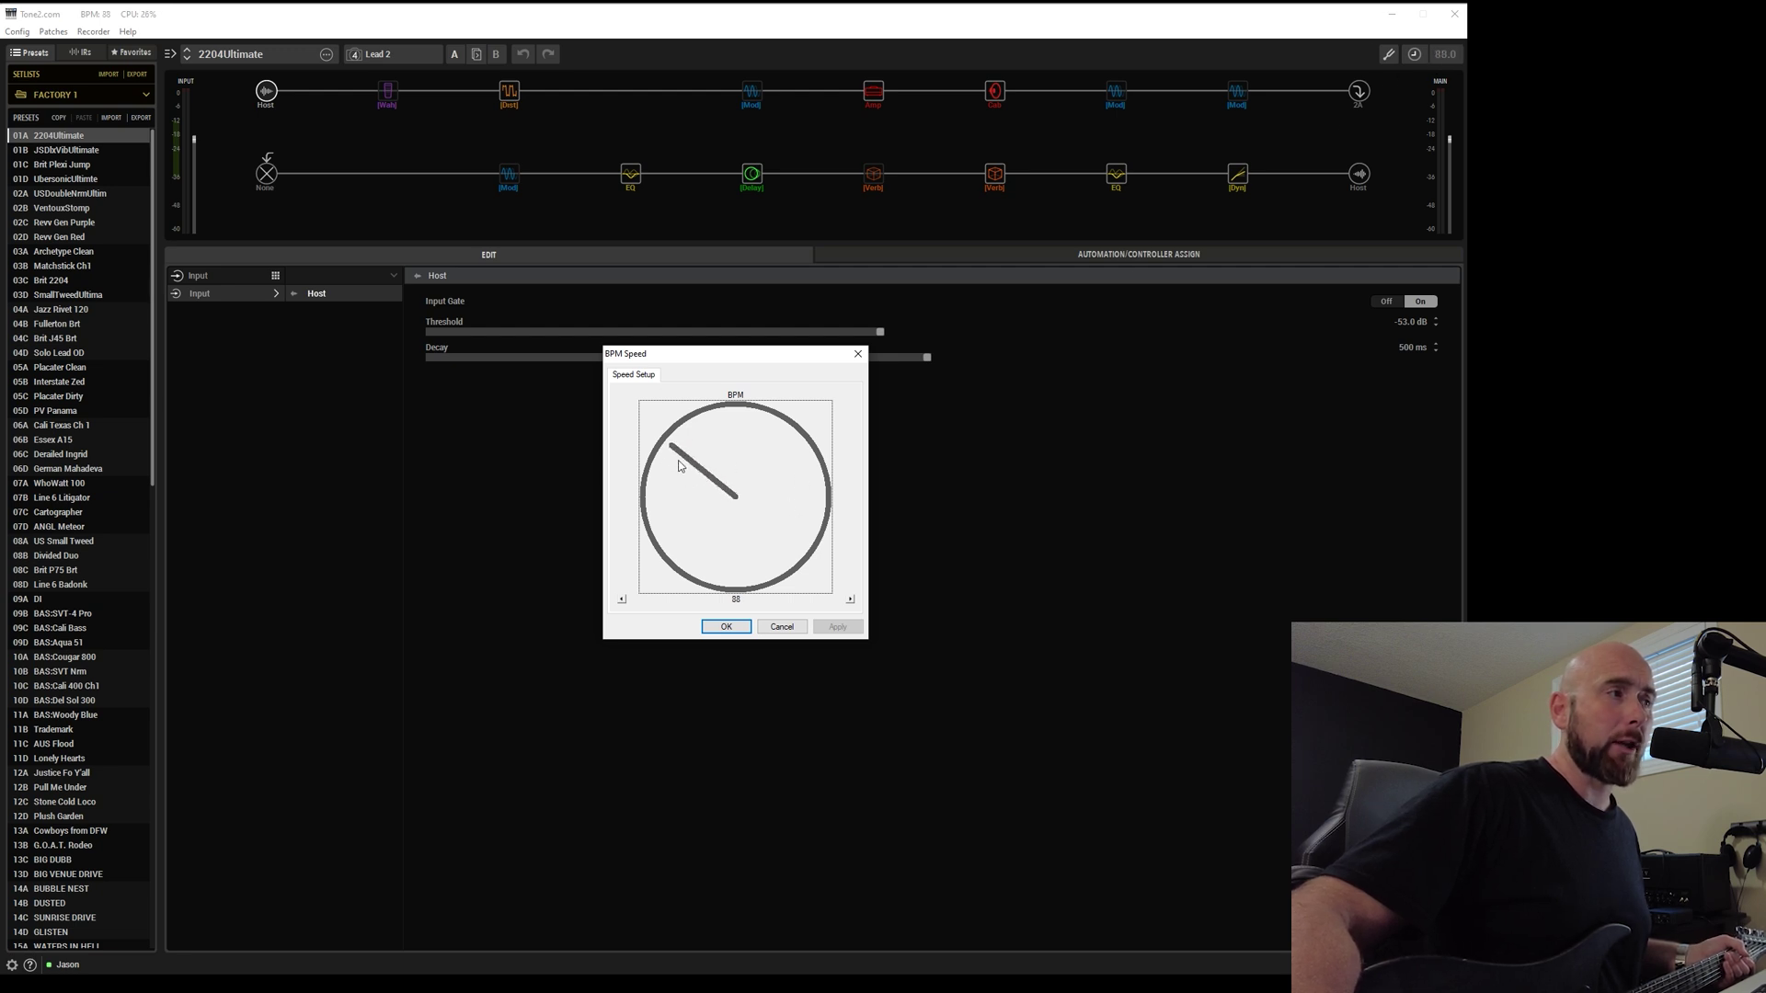
drag(682, 465, 694, 445)
click(731, 626)
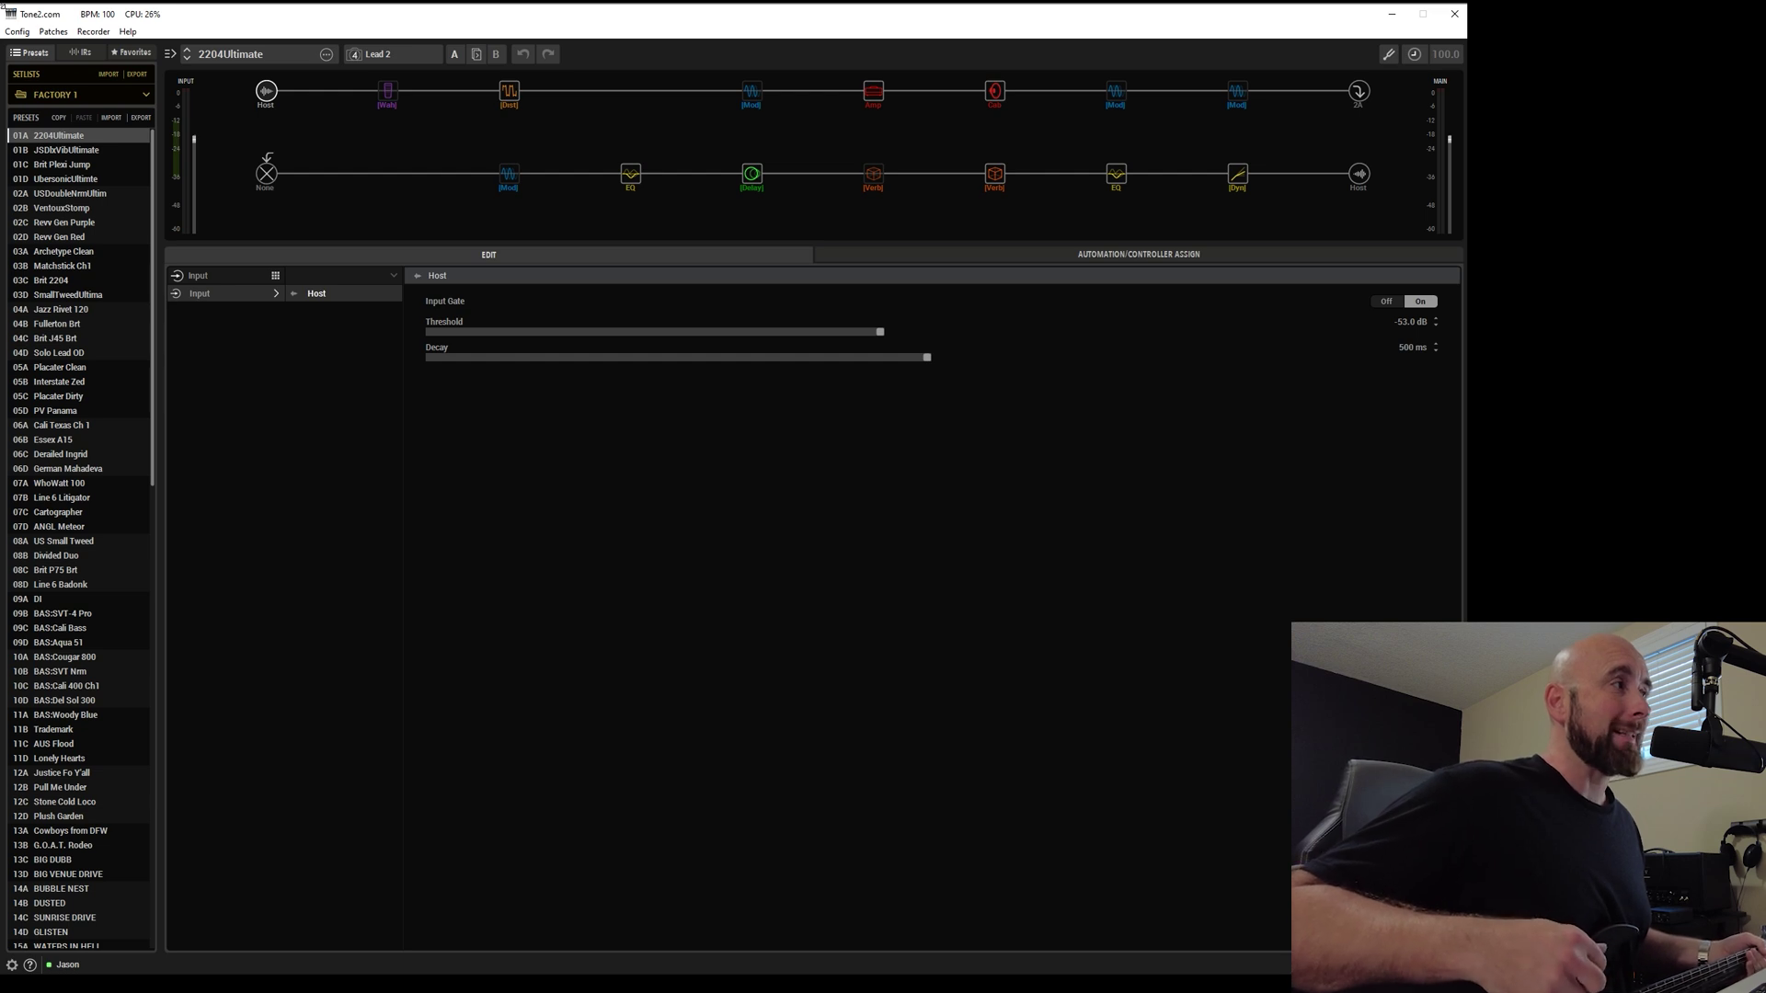
click(88, 149)
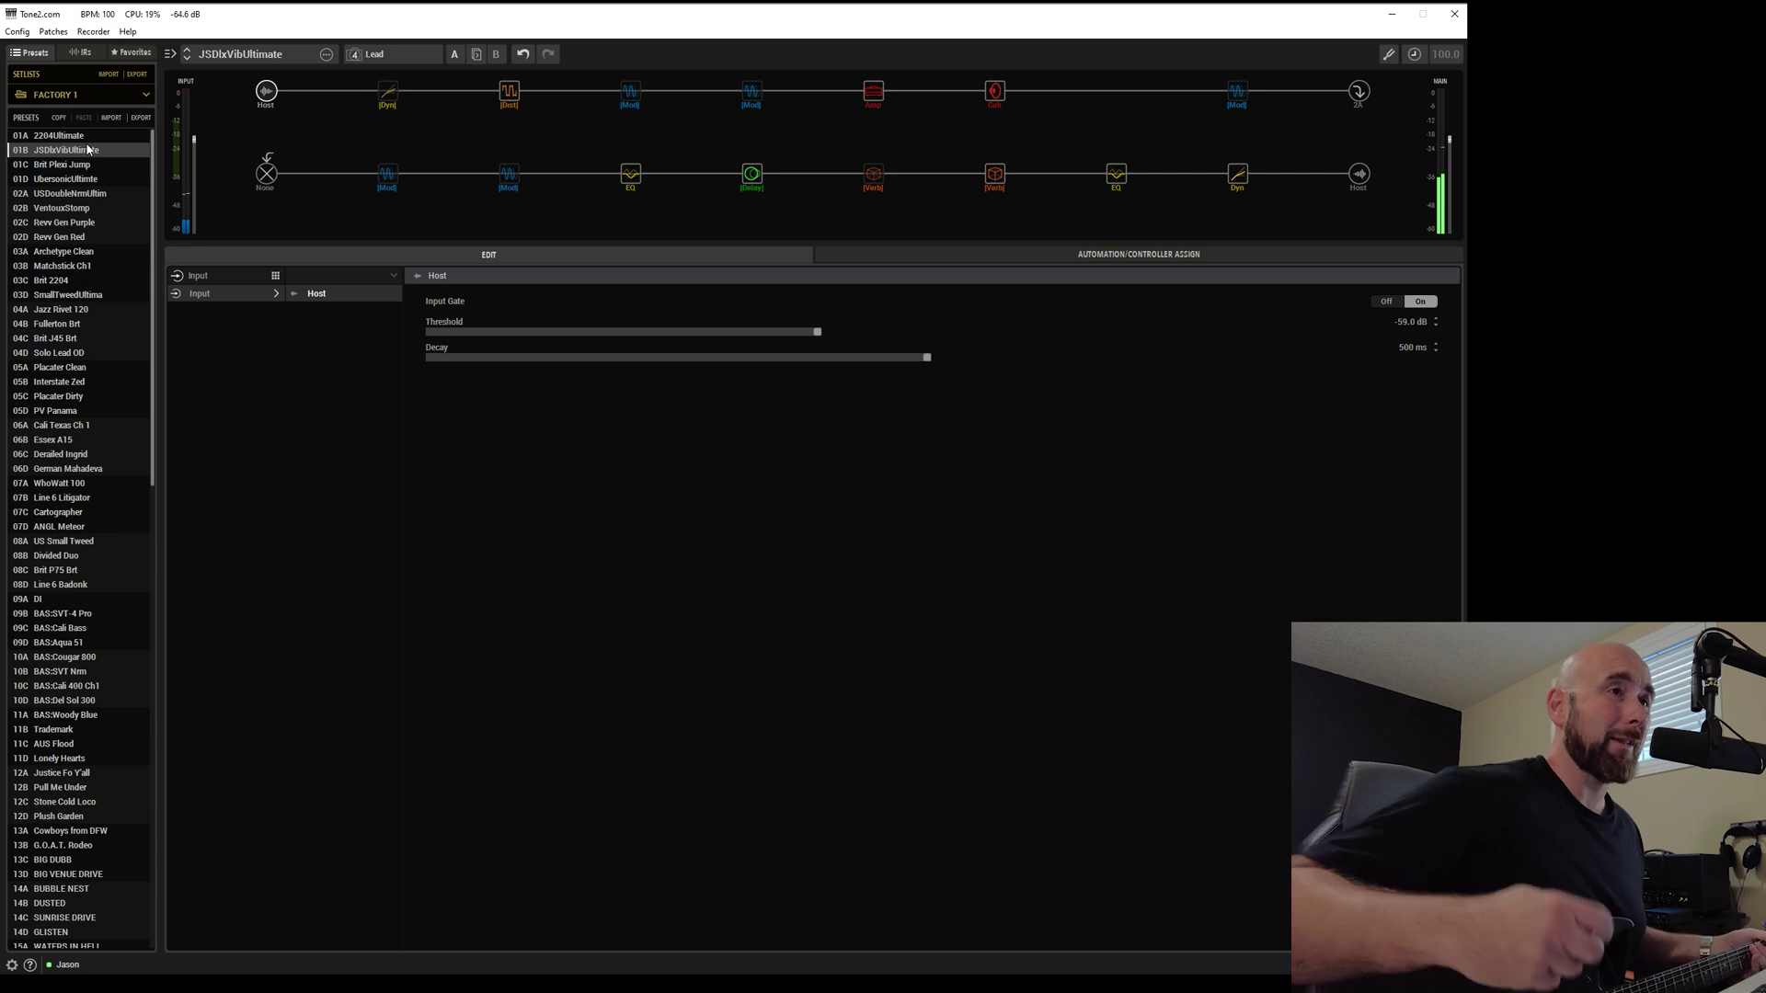
- Open NanoHost's Config menu
click(17, 32)
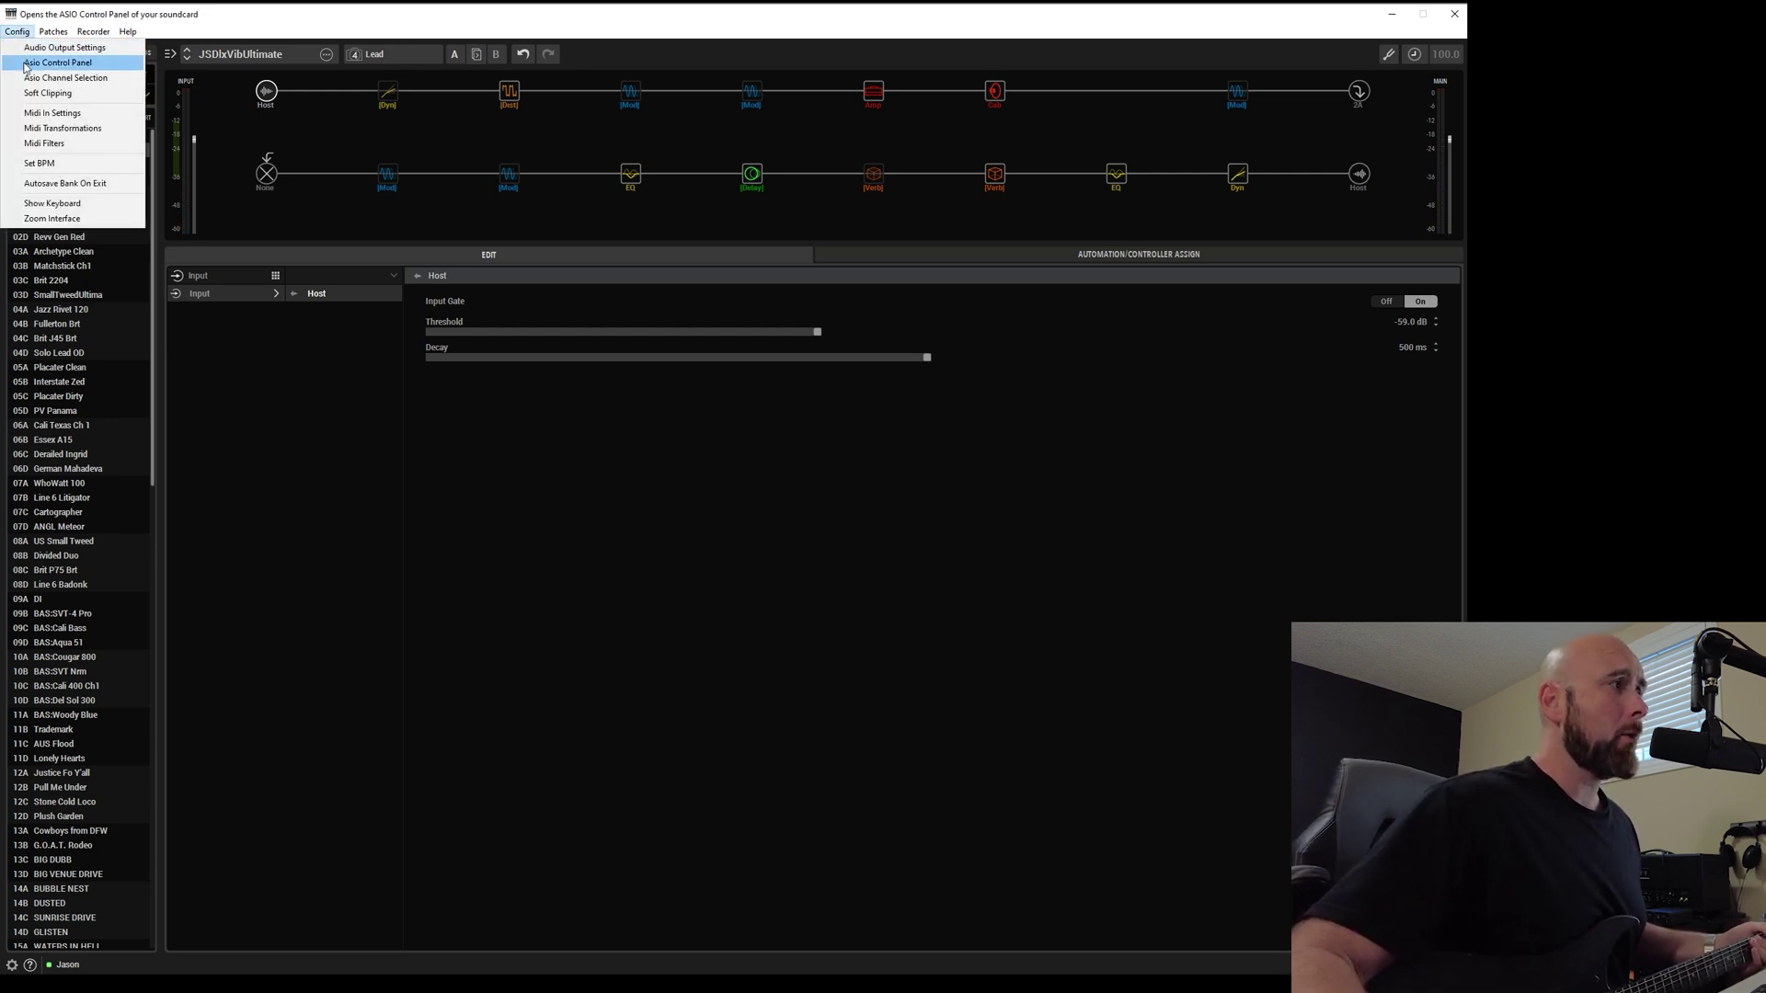
- Set the Helix ASIO buffer size to Extra Small and reload the 01A 2204Ultimate preset
click(21, 63)
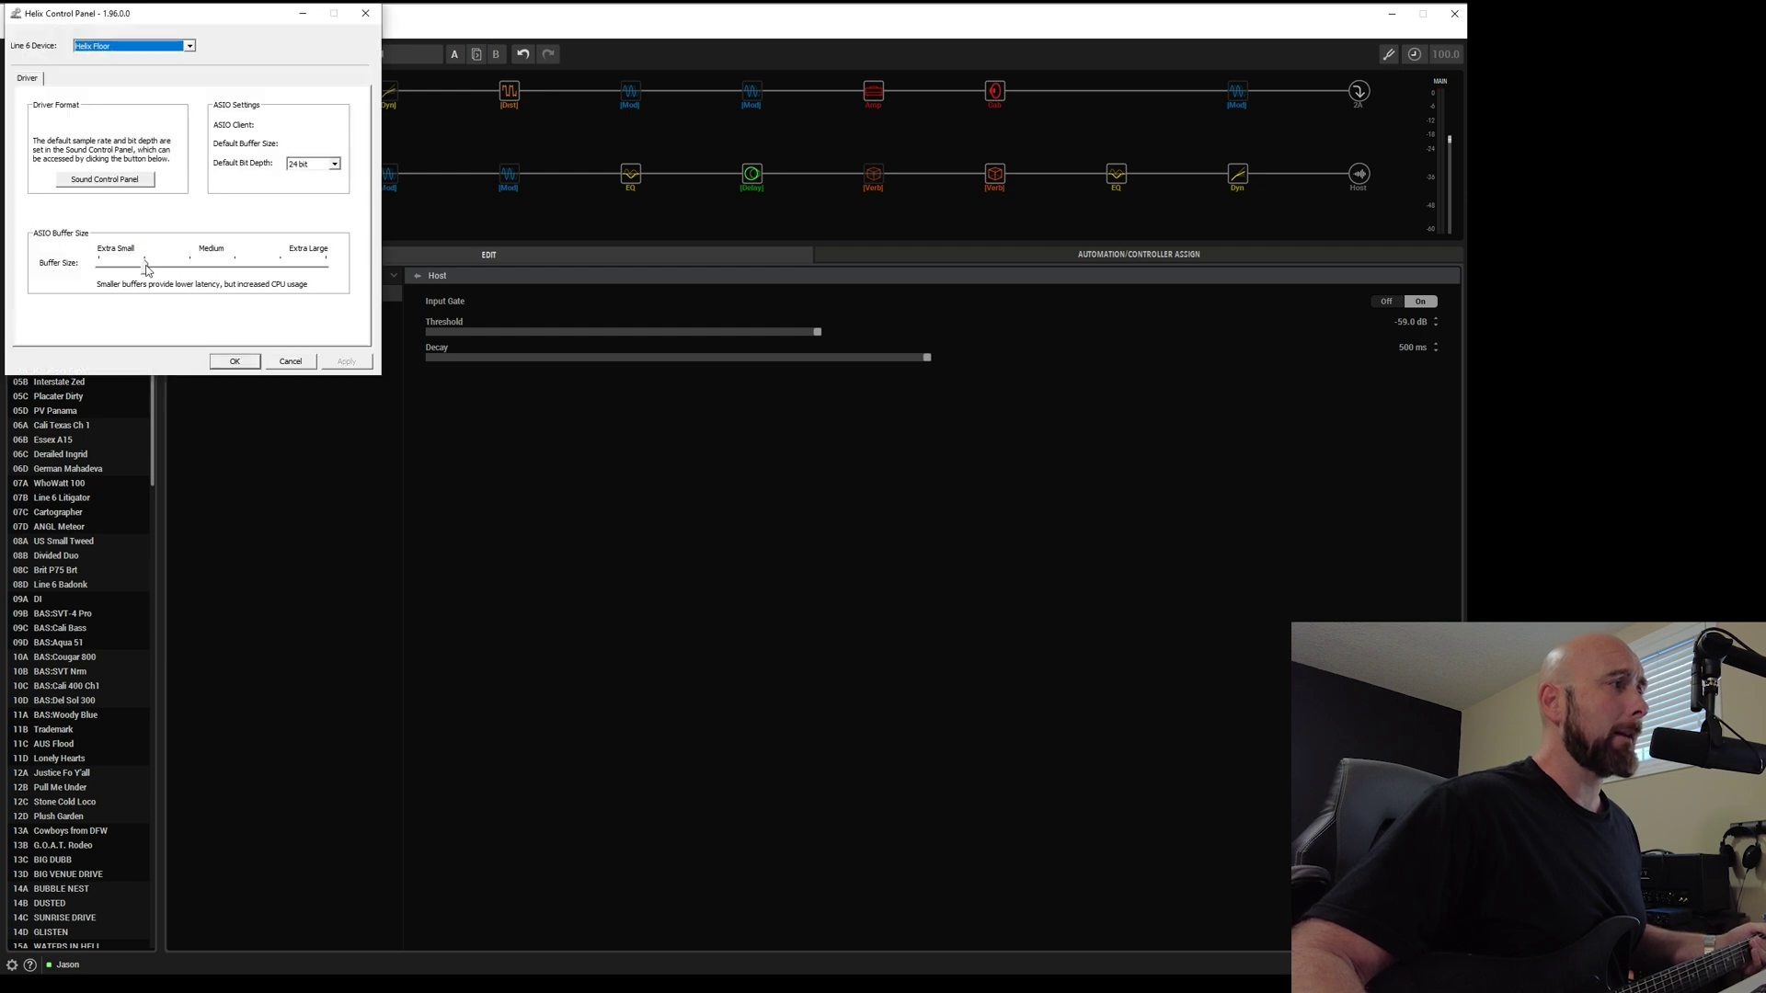
drag(145, 265, 65, 269)
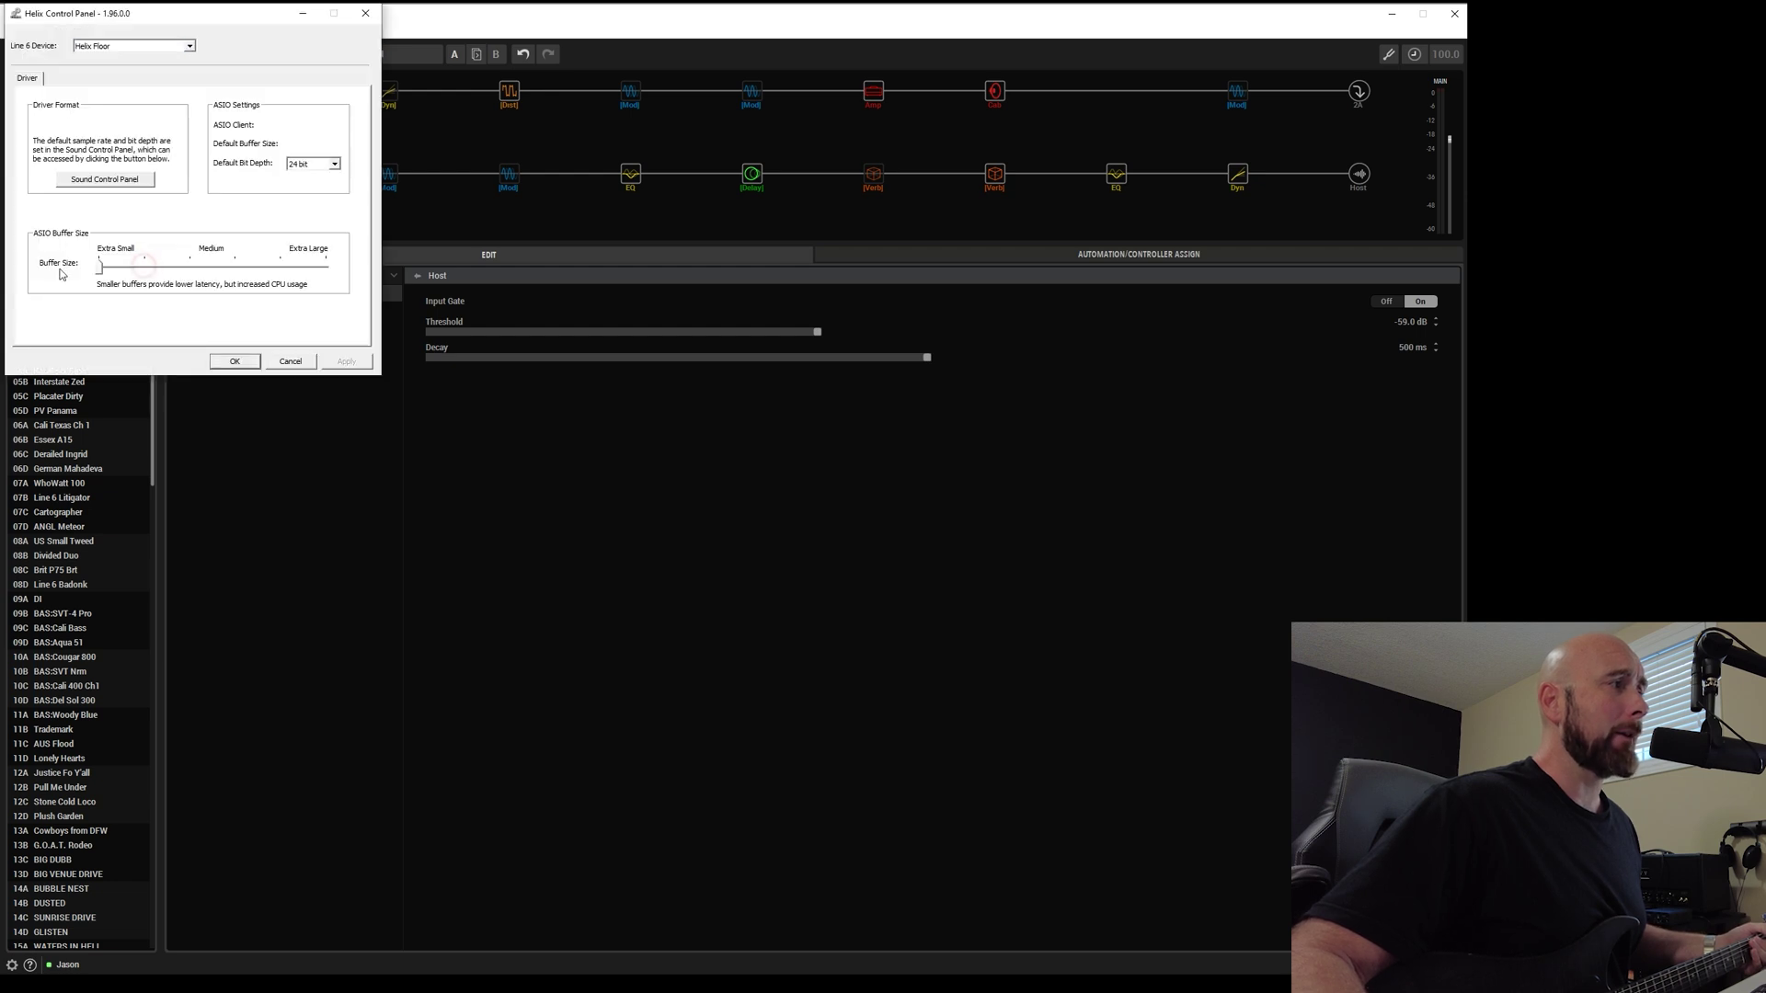
click(247, 359)
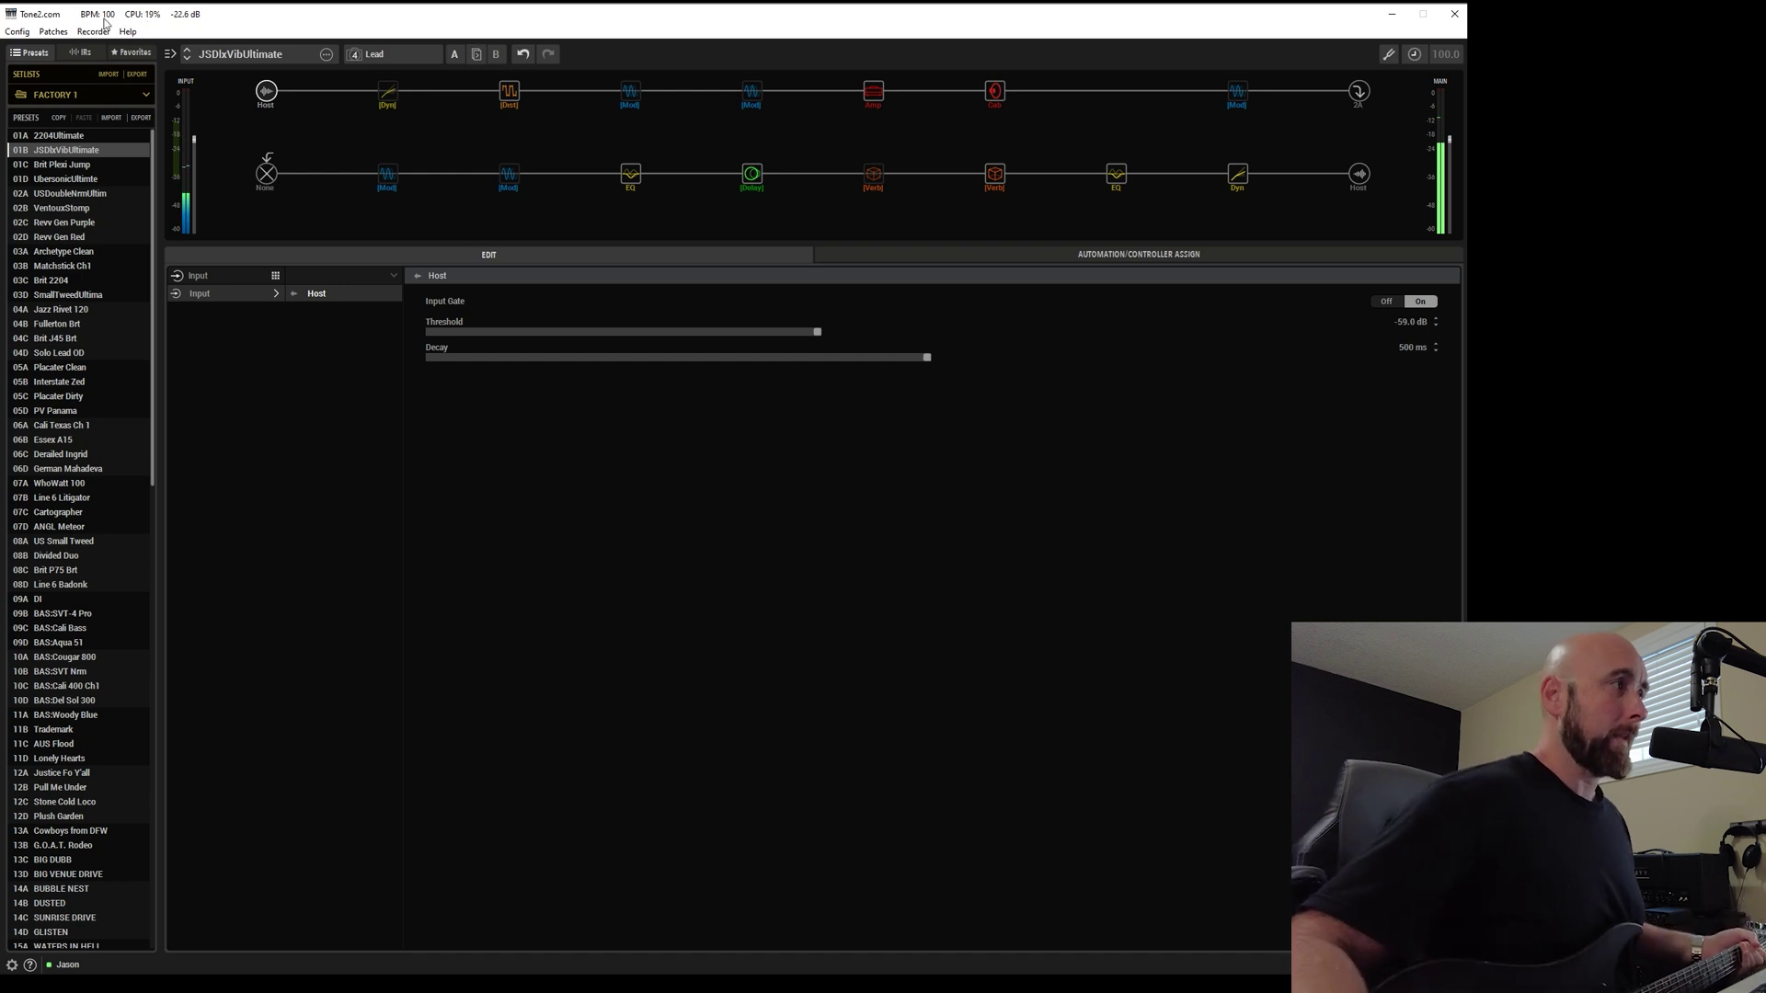
click(83, 138)
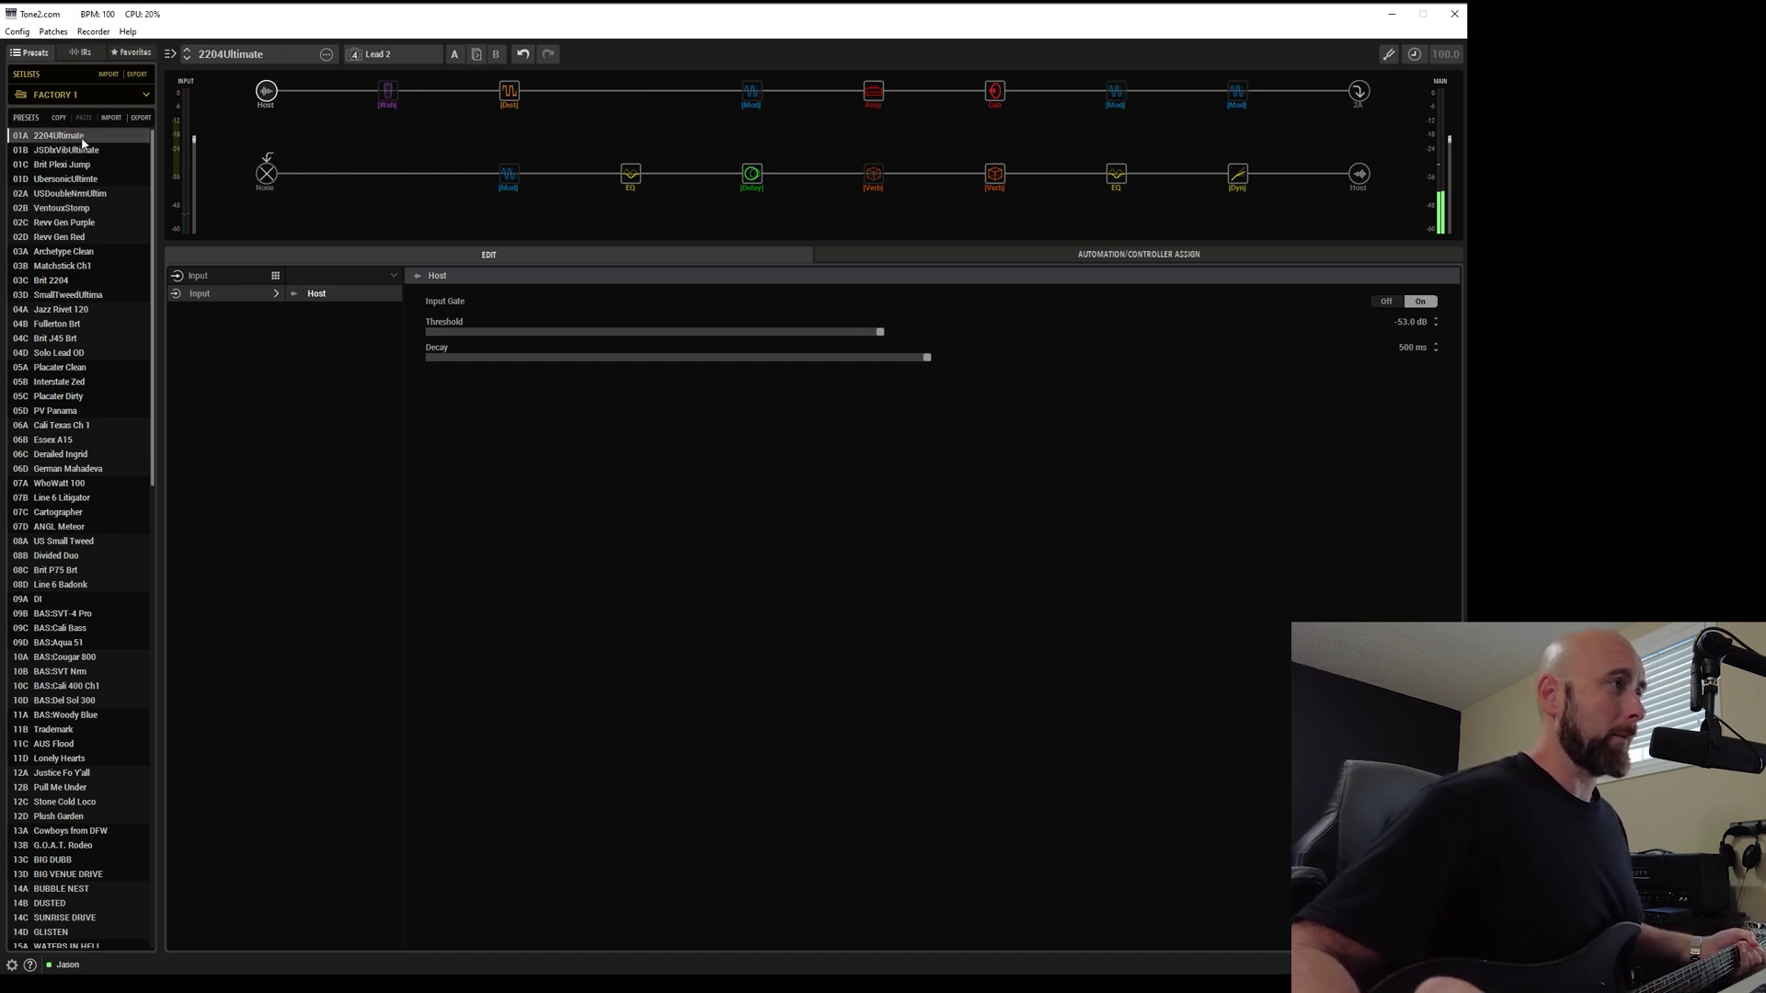